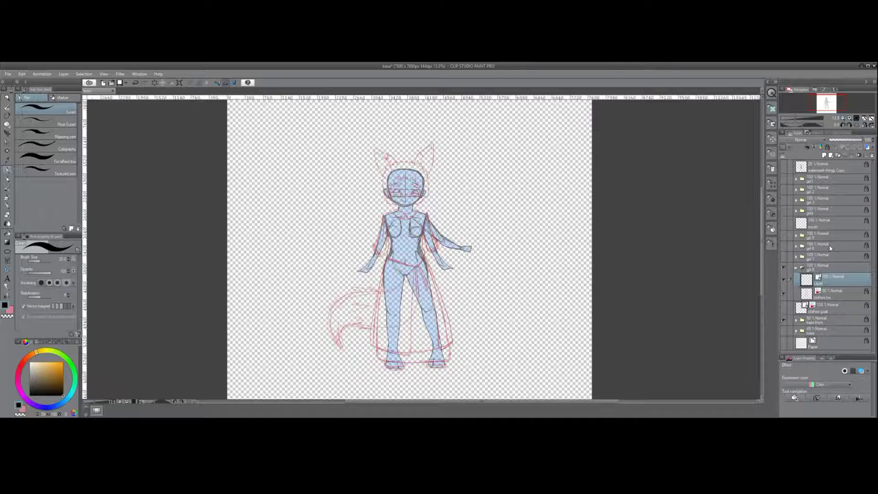
# Ink both pointed animal ears and the shaggy outer outline of the hair over the red sketch
pyautogui.scroll(3, 413, 166)
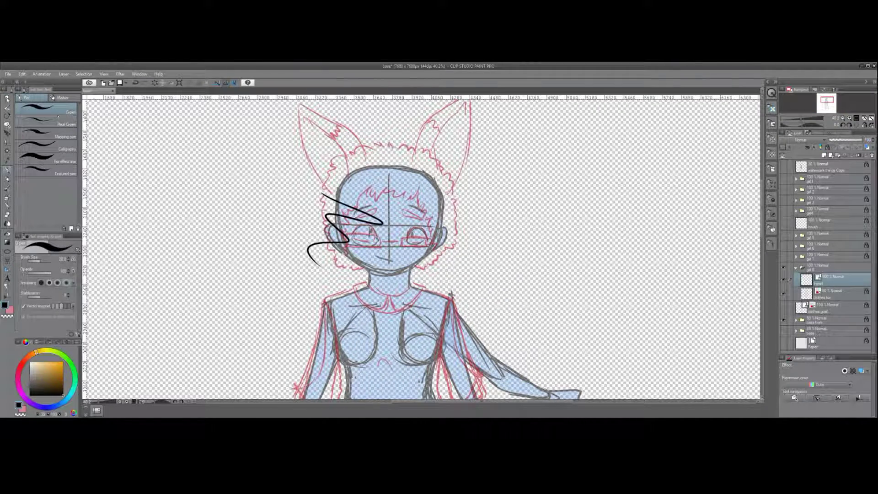
pyautogui.scroll(1, 420, 246)
pyautogui.moveTo(361, 183)
pyautogui.mouseDown()
pyautogui.moveTo(297, 148)
pyautogui.moveTo(320, 226)
pyautogui.mouseUp()
pyautogui.moveTo(412, 192)
pyautogui.mouseDown()
pyautogui.moveTo(470, 137)
pyautogui.moveTo(453, 218)
pyautogui.mouseUp()
pyautogui.moveTo(367, 180)
pyautogui.mouseDown()
pyautogui.moveTo(384, 171)
pyautogui.moveTo(410, 177)
pyautogui.mouseUp()
pyautogui.moveTo(320, 226)
pyautogui.mouseDown()
pyautogui.moveTo(328, 278)
pyautogui.moveTo(370, 308)
pyautogui.mouseUp()
pyautogui.moveTo(455, 221)
pyautogui.mouseDown()
pyautogui.moveTo(454, 285)
pyautogui.moveTo(411, 306)
pyautogui.mouseUp()
pyautogui.moveTo(331, 231); pyautogui.dragTo(351, 193)
pyautogui.moveTo(403, 196)
pyautogui.mouseDown()
pyautogui.moveTo(414, 188)
pyautogui.moveTo(439, 206)
pyautogui.mouseUp()
pyautogui.moveTo(437, 201); pyautogui.dragTo(447, 220)
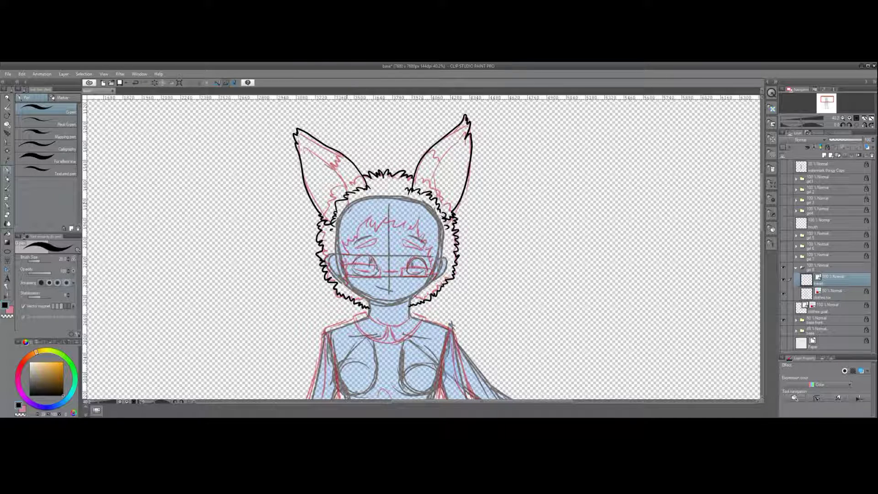
# Ink the jagged fringe and jaw line, plus the neck and rounded shirt collar
pyautogui.moveTo(388, 214)
pyautogui.mouseDown()
pyautogui.moveTo(336, 249)
pyautogui.moveTo(342, 284)
pyautogui.moveTo(427, 238)
pyautogui.moveTo(435, 284)
pyautogui.mouseUp()
pyautogui.moveTo(341, 274); pyautogui.dragTo(401, 301)
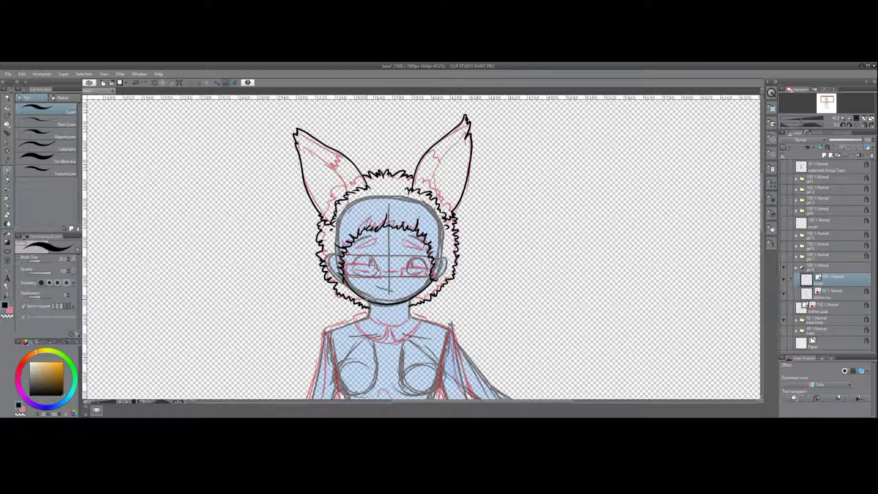
pyautogui.moveTo(348, 315); pyautogui.dragTo(386, 342)
pyautogui.moveTo(426, 312); pyautogui.dragTo(379, 343)
pyautogui.moveTo(364, 311); pyautogui.dragTo(389, 326)
pyautogui.moveTo(384, 323); pyautogui.dragTo(411, 332)
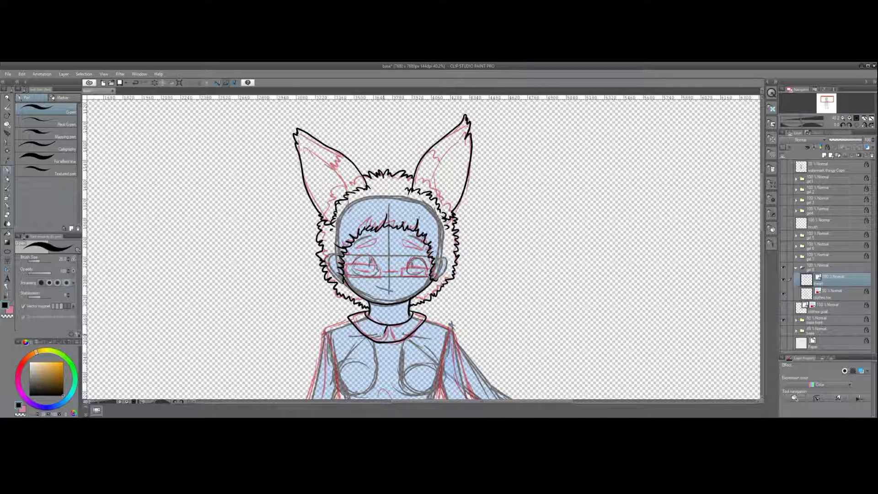
pyautogui.hotkey('ctrl', 'z')
# Ink the inner lines and fur tufts inside both ears
pyautogui.moveTo(303, 145); pyautogui.dragTo(345, 183)
pyautogui.moveTo(464, 132); pyautogui.dragTo(433, 180)
pyautogui.moveTo(428, 147); pyautogui.dragTo(441, 163)
# Ink the shoulders and the loose elbow-length sleeves on both arms
pyautogui.moveTo(334, 151)
pyautogui.mouseDown()
pyautogui.moveTo(343, 160)
pyautogui.moveTo(322, 179)
pyautogui.moveTo(297, 262)
pyautogui.moveTo(312, 293)
pyautogui.mouseUp()
pyautogui.scroll(-5, 422, 249)
pyautogui.moveTo(338, 234); pyautogui.dragTo(324, 288)
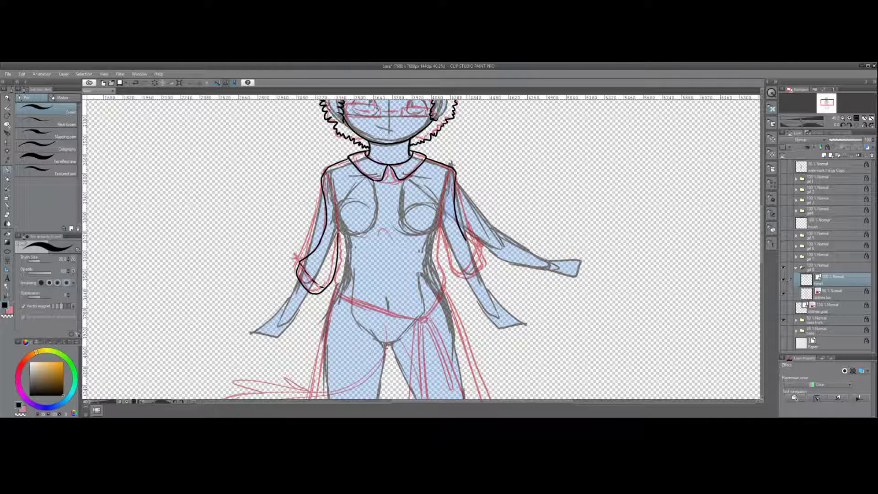
pyautogui.moveTo(469, 285); pyautogui.dragTo(446, 228)
# Ink the double-lined sash around the waist with its knot and hanging ties
pyautogui.moveTo(347, 223)
pyautogui.mouseDown()
pyautogui.moveTo(335, 286)
pyautogui.moveTo(414, 315)
pyautogui.mouseUp()
pyautogui.moveTo(335, 287); pyautogui.dragTo(416, 312)
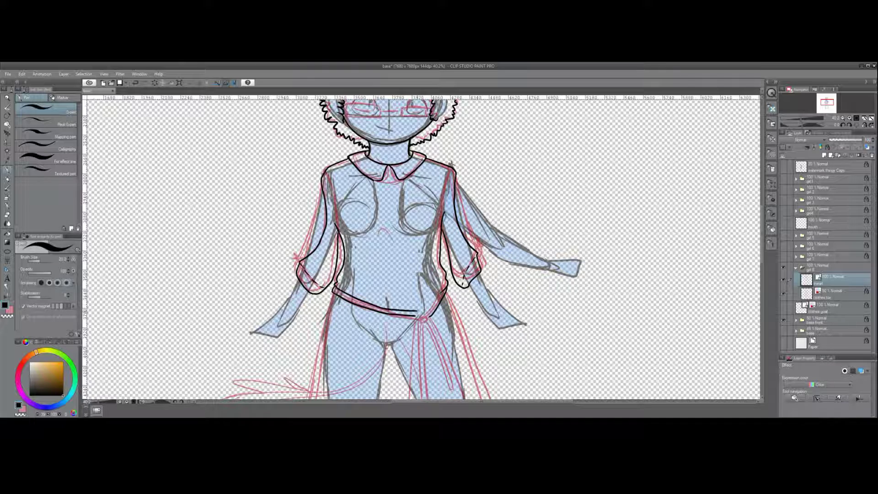
pyautogui.scroll(-4, 421, 274)
pyautogui.moveTo(420, 176); pyautogui.dragTo(427, 220)
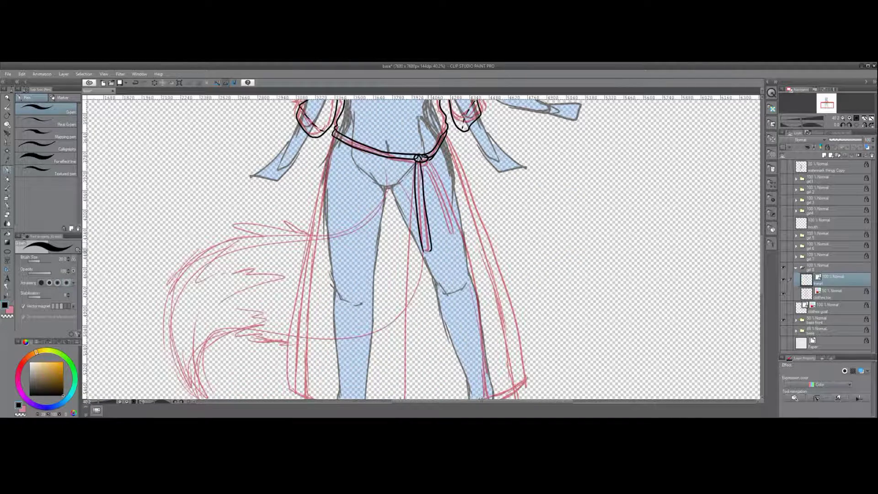
pyautogui.hotkey('ctrl', 'z')
# Ink the long overskirt with its side edges, curved hem and open front panels
pyautogui.moveTo(333, 134); pyautogui.dragTo(294, 383)
pyautogui.moveTo(489, 265); pyautogui.dragTo(521, 381)
pyautogui.scroll(-3, 421, 274)
pyautogui.moveTo(296, 263)
pyautogui.mouseDown()
pyautogui.moveTo(395, 287)
pyautogui.moveTo(521, 246)
pyautogui.mouseUp()
pyautogui.scroll(3, 421, 274)
pyautogui.moveTo(417, 140)
pyautogui.mouseDown()
pyautogui.moveTo(412, 379)
pyautogui.moveTo(394, 388)
pyautogui.mouseUp()
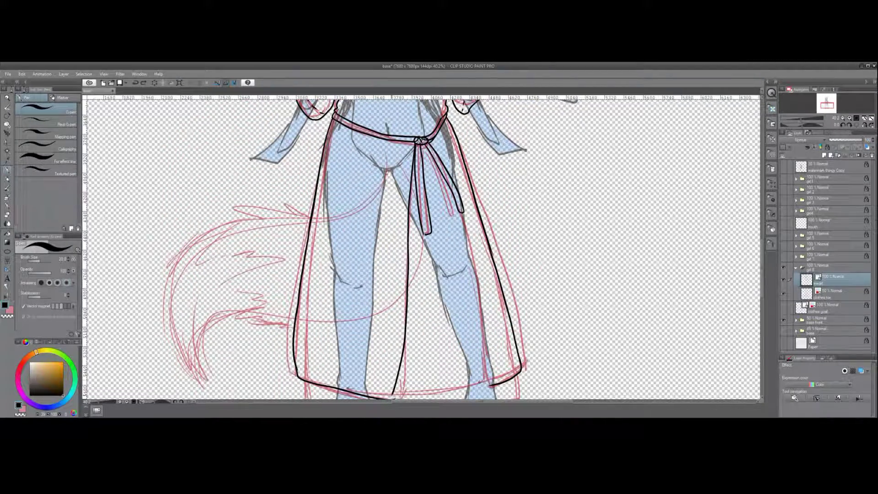
pyautogui.moveTo(461, 269); pyautogui.dragTo(491, 385)
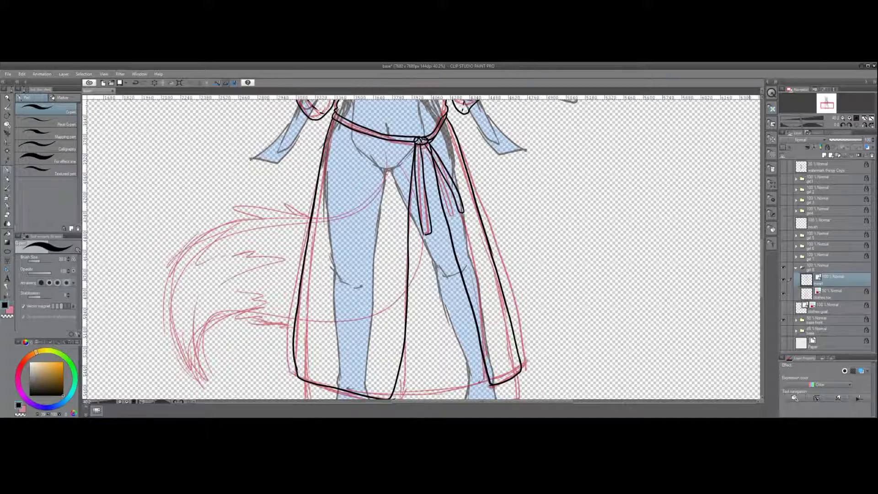
# Ink the sides and bottom hem of the underskirt below the overskirt, using a mirrored canvas view for the hem
pyautogui.scroll(-3, 421, 274)
pyautogui.scroll(-3, 421, 251)
pyautogui.moveTo(341, 120); pyautogui.dragTo(325, 274)
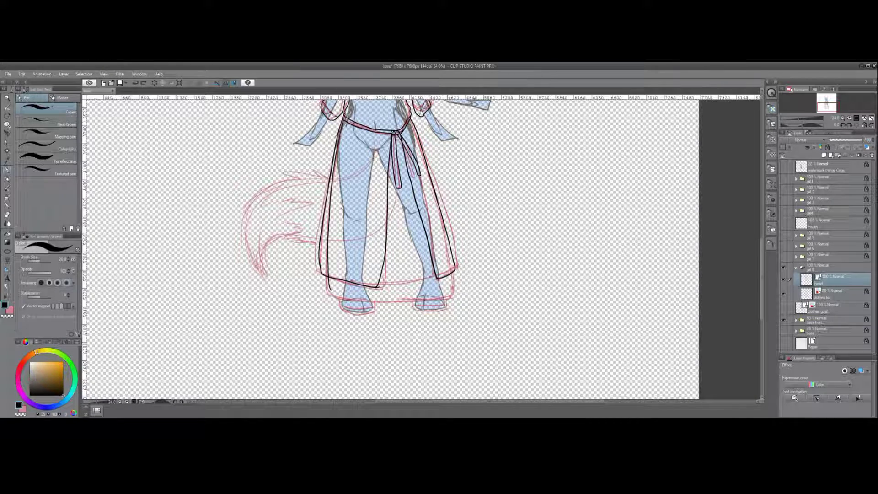
pyautogui.press('h')
pyautogui.moveTo(394, 263)
pyautogui.mouseDown()
pyautogui.moveTo(393, 298)
pyautogui.moveTo(521, 292)
pyautogui.mouseUp()
pyautogui.hotkey('ctrl', 'z')
pyautogui.hotkey('ctrl', 'y')
pyautogui.hotkey('ctrl', 'z')
pyautogui.moveTo(400, 298); pyautogui.dragTo(520, 292)
pyautogui.scroll(-3, 439, 249)
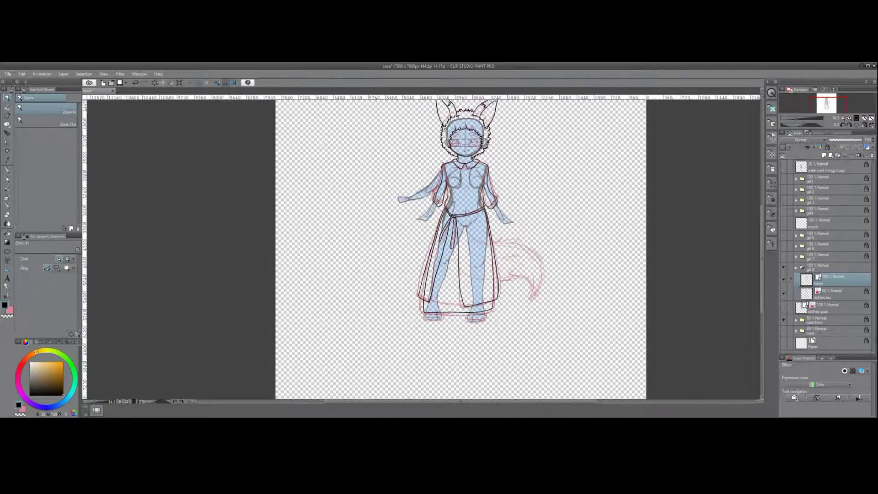
pyautogui.press('h')
# Ink the bushy tail beside the skirt with its inner fur strokes, and save the file
pyautogui.scroll(5, 439, 249)
pyautogui.moveTo(450, 181)
pyautogui.mouseDown()
pyautogui.moveTo(329, 170)
pyautogui.moveTo(303, 389)
pyautogui.moveTo(435, 315)
pyautogui.mouseUp()
pyautogui.moveTo(342, 203); pyautogui.dragTo(274, 252)
pyautogui.moveTo(313, 240)
pyautogui.mouseDown()
pyautogui.moveTo(364, 231)
pyautogui.moveTo(339, 283)
pyautogui.mouseUp()
pyautogui.hotkey('ctrl', 's')
# Replace the underskirt's bottom hem with a line that arches over both feet, and erase the overlapping corner ends
pyautogui.scroll(-3, 423, 249)
pyautogui.press('e')
pyautogui.moveTo(434, 244); pyautogui.dragTo(672, 255)
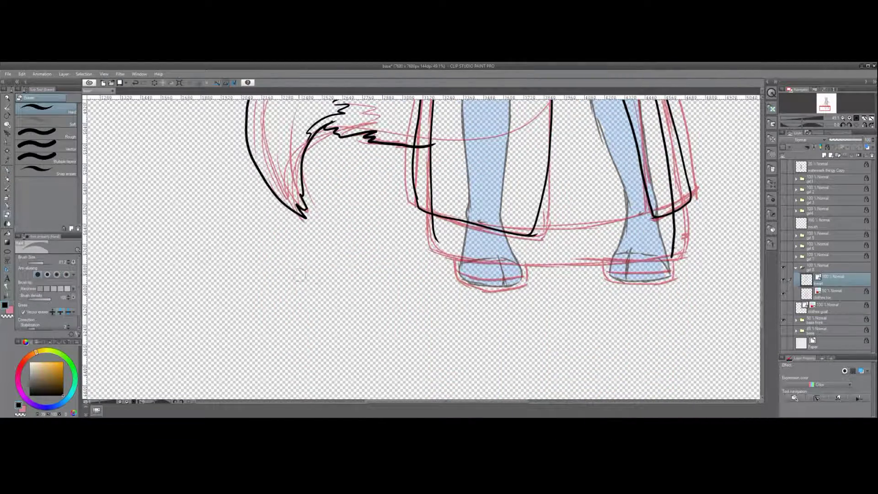
pyautogui.press('p')
pyautogui.moveTo(431, 217)
pyautogui.mouseDown()
pyautogui.moveTo(546, 275)
pyautogui.moveTo(675, 250)
pyautogui.mouseUp()
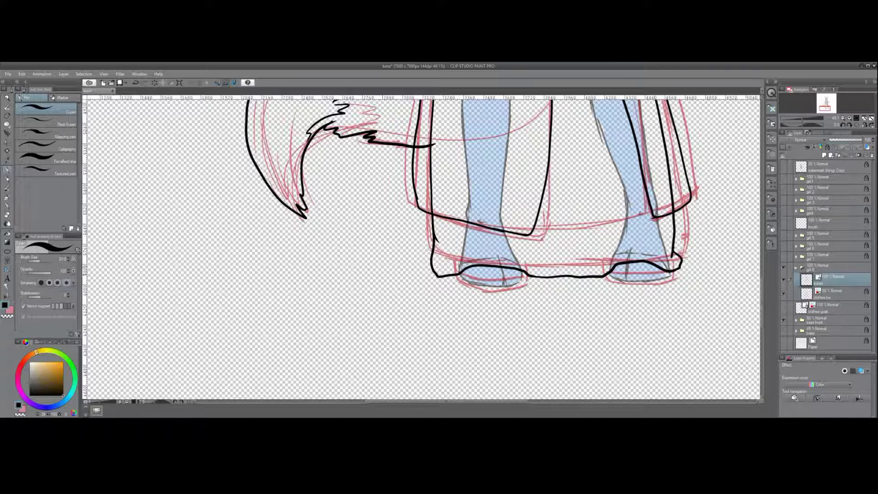
pyautogui.press('e')
pyautogui.moveTo(436, 234); pyautogui.dragTo(444, 247)
pyautogui.moveTo(664, 249); pyautogui.dragTo(672, 260)
# Ink the rounded shoes on both feet beneath the hem
pyautogui.press('p')
pyautogui.moveTo(461, 272)
pyautogui.mouseDown()
pyautogui.moveTo(503, 296)
pyautogui.moveTo(468, 273)
pyautogui.mouseUp()
pyautogui.moveTo(611, 274); pyautogui.dragTo(662, 274)
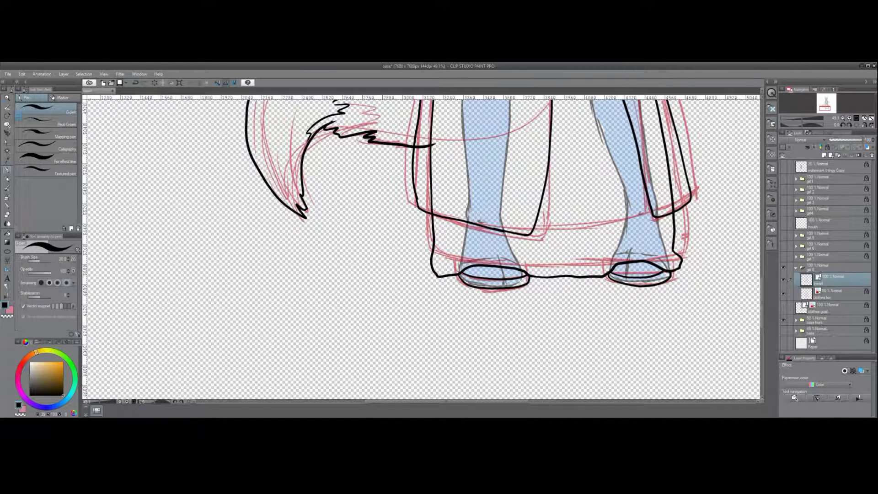
# Redraw the outer edges of both sleeves and erase along the cuff line inside the sleeve near the sash knot
pyautogui.scroll(-3, 649, 277)
pyautogui.scroll(4, 450, 237)
pyautogui.hotkey('ctrl', 'z')
pyautogui.moveTo(363, 103); pyautogui.dragTo(333, 242)
pyautogui.hotkey('ctrl', 'z')
pyautogui.moveTo(565, 115); pyautogui.dragTo(587, 212)
pyautogui.press('e')
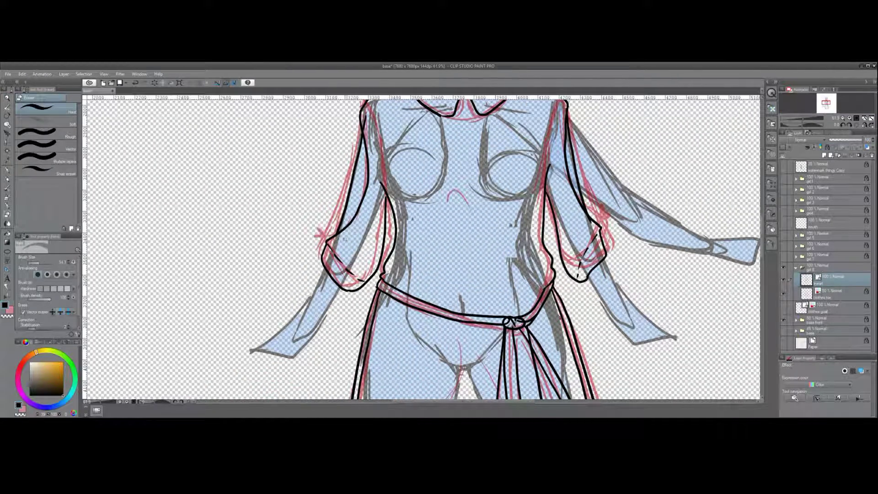
pyautogui.moveTo(577, 276); pyautogui.dragTo(594, 233)
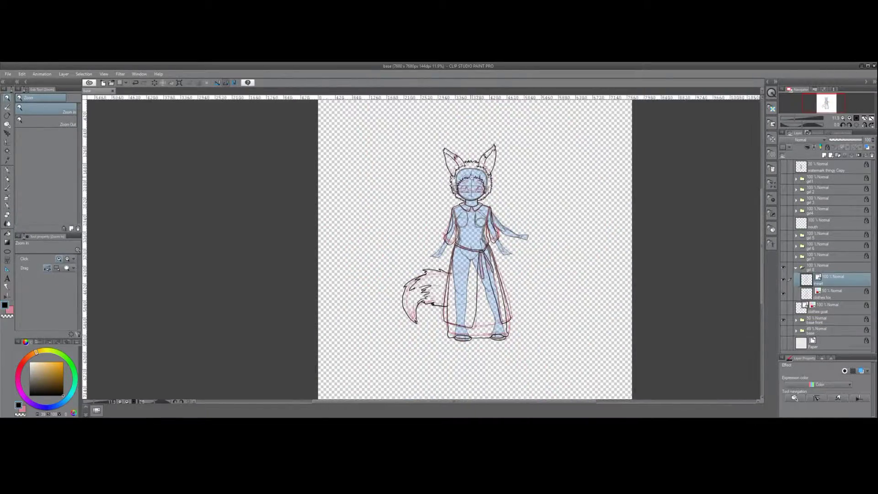
# Ink a double-lined rectangular glasses lens over one eye
pyautogui.scroll(5, 420, 249)
pyautogui.moveTo(351, 223)
pyautogui.mouseDown()
pyautogui.moveTo(308, 265)
pyautogui.moveTo(415, 267)
pyautogui.mouseUp()
pyautogui.hotkey('ctrl', 'z')
pyautogui.hotkey('ctrl', 'z')
pyautogui.hotkey('ctrl', 'z')
pyautogui.moveTo(346, 220)
pyautogui.mouseDown()
pyautogui.moveTo(307, 256)
pyautogui.moveTo(420, 266)
pyautogui.mouseUp()
pyautogui.moveTo(420, 267); pyautogui.dragTo(419, 227)
# Copy the glasses lens and place the duplicate level with it over the other eye
pyautogui.press('m')
pyautogui.moveTo(314, 226)
pyautogui.mouseDown()
pyautogui.moveTo(304, 253)
pyautogui.moveTo(302, 242)
pyautogui.moveTo(178, 229)
pyautogui.moveTo(293, 221)
pyautogui.mouseUp()
pyautogui.hotkey('ctrl', 'c')
pyautogui.hotkey('ctrl', 'v')
pyautogui.hotkey('ctrl', 't')
pyautogui.moveTo(361, 242); pyautogui.dragTo(523, 242)
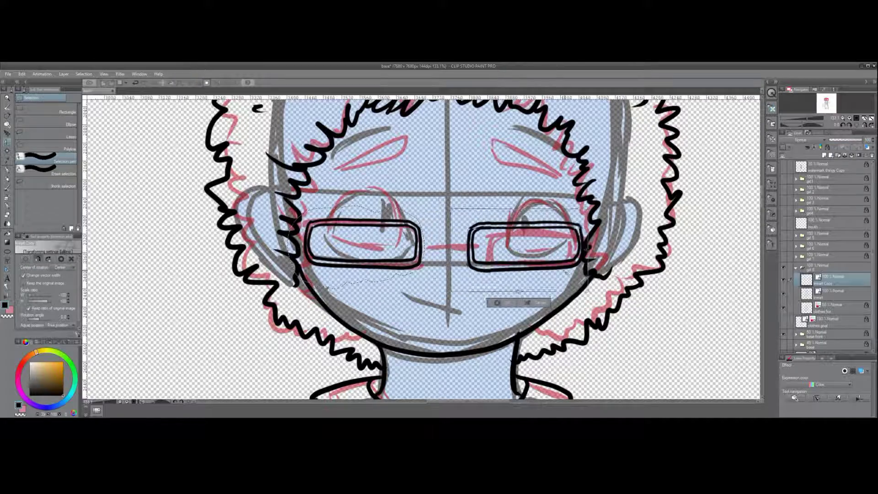
pyautogui.press('Return')
# Merge the pasted lens layer into the line art layer
pyautogui.moveTo(320, 247); pyautogui.dragTo(292, 215)
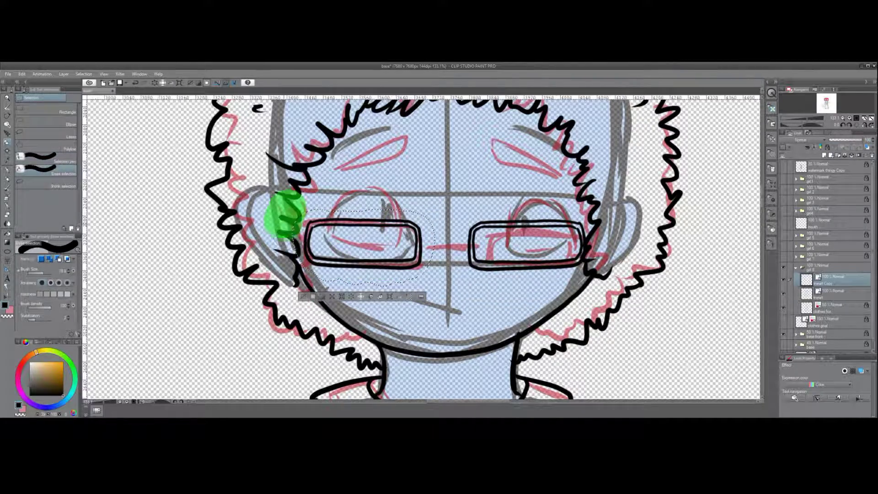
pyautogui.click(837, 293)
pyautogui.scroll(-5, 313, 298)
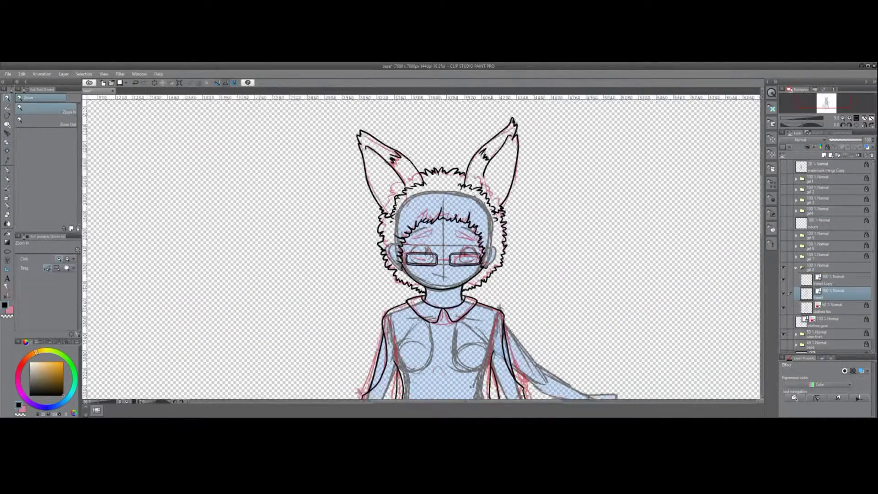
pyautogui.hotkey('ctrl', 'e')
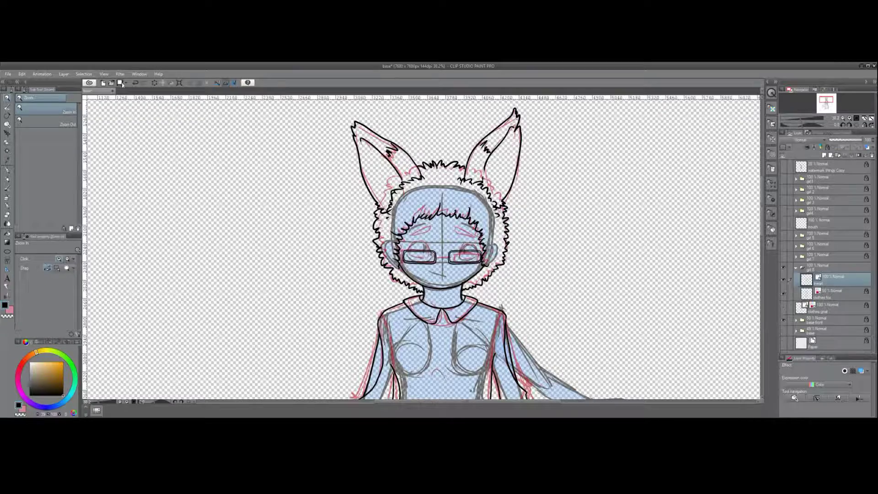
# Hide the blue base figure so the line art shows without it
pyautogui.click(783, 319)
pyautogui.scroll(-5, 651, 298)
pyautogui.scroll(8, 514, 249)
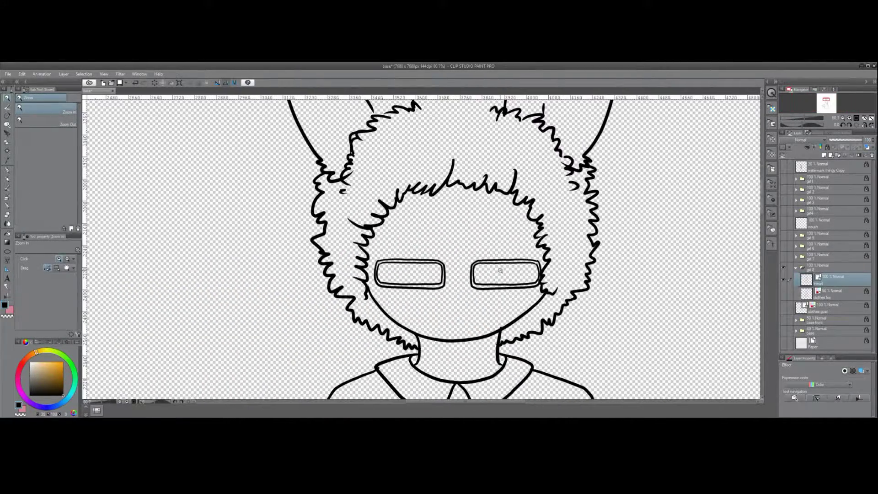
pyautogui.press('m')
pyautogui.moveTo(400, 266); pyautogui.dragTo(534, 275)
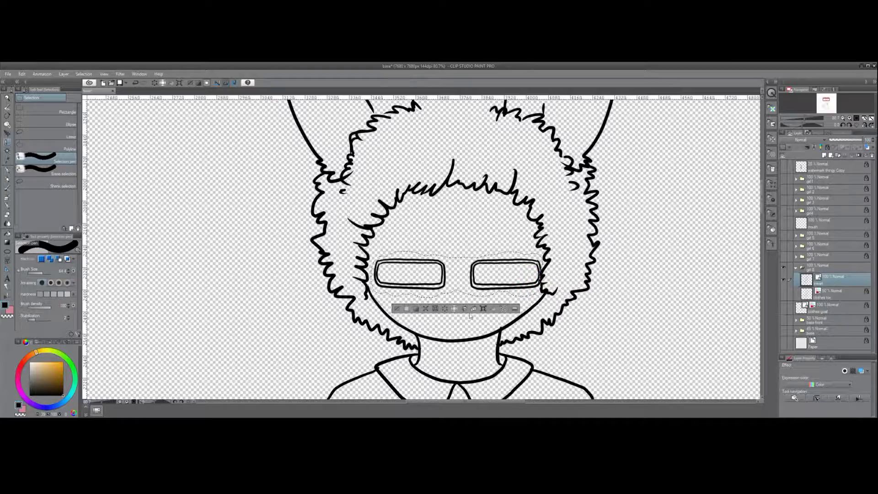
pyautogui.hotkey('ctrl', 'd')
# Ink the curved glasses bridge between the two rectangular lenses
pyautogui.scroll(4, 525, 297)
pyautogui.press('p')
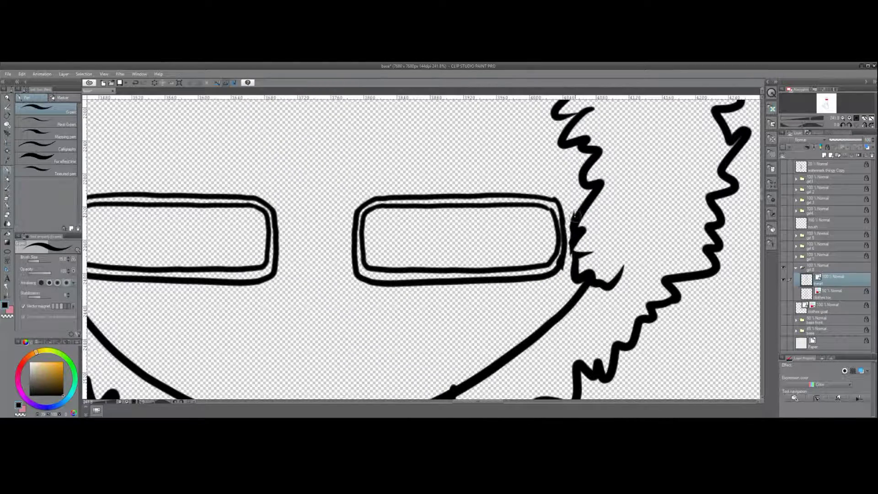
pyautogui.moveTo(278, 225); pyautogui.dragTo(351, 261)
pyautogui.hotkey('ctrl', 'z')
pyautogui.moveTo(277, 253); pyautogui.dragTo(352, 264)
# Ink the eyes with eyelids, lashes and pupils behind the lenses, and the short slanted eyebrows above them
pyautogui.moveTo(278, 238); pyautogui.dragTo(323, 227)
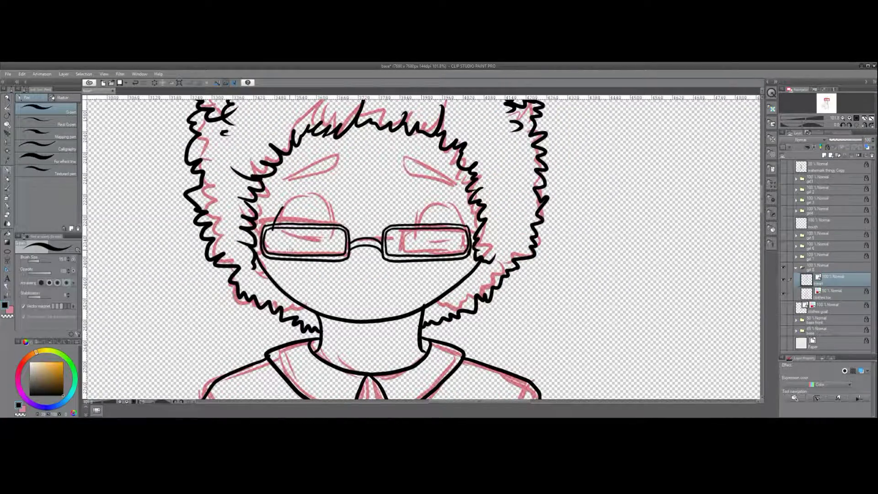
pyautogui.moveTo(273, 221)
pyautogui.mouseDown()
pyautogui.moveTo(329, 240)
pyautogui.moveTo(282, 241)
pyautogui.mouseUp()
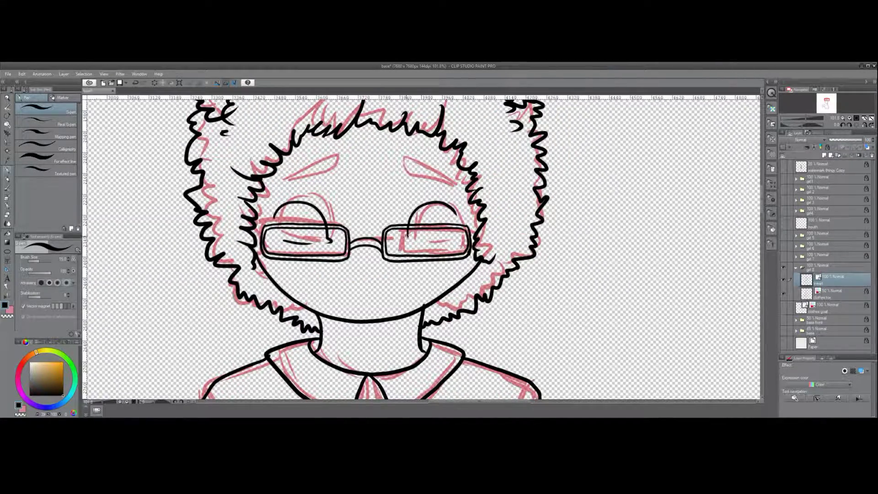
pyautogui.moveTo(425, 209); pyautogui.dragTo(421, 212)
pyautogui.moveTo(338, 157); pyautogui.dragTo(302, 176)
pyautogui.moveTo(401, 158)
pyautogui.mouseDown()
pyautogui.moveTo(406, 175)
pyautogui.moveTo(432, 177)
pyautogui.mouseUp()
pyautogui.moveTo(342, 161); pyautogui.dragTo(336, 172)
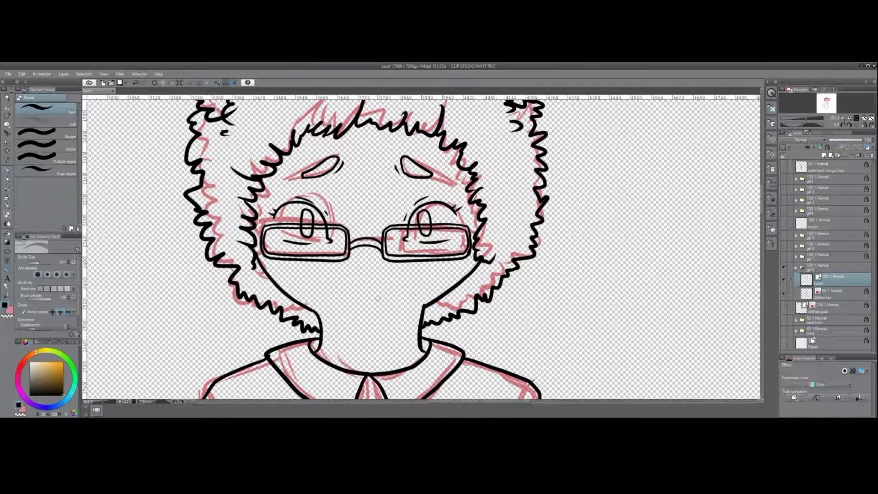
# Erase the jaw and chin line and redraw it as a new curve
pyautogui.click(783, 319)
pyautogui.moveTo(476, 263)
pyautogui.mouseDown()
pyautogui.moveTo(348, 317)
pyautogui.moveTo(321, 314)
pyautogui.mouseUp()
pyautogui.press('e')
pyautogui.click(783, 319)
pyautogui.click(783, 300)
pyautogui.click(782, 300)
pyautogui.moveTo(475, 263); pyautogui.dragTo(350, 317)
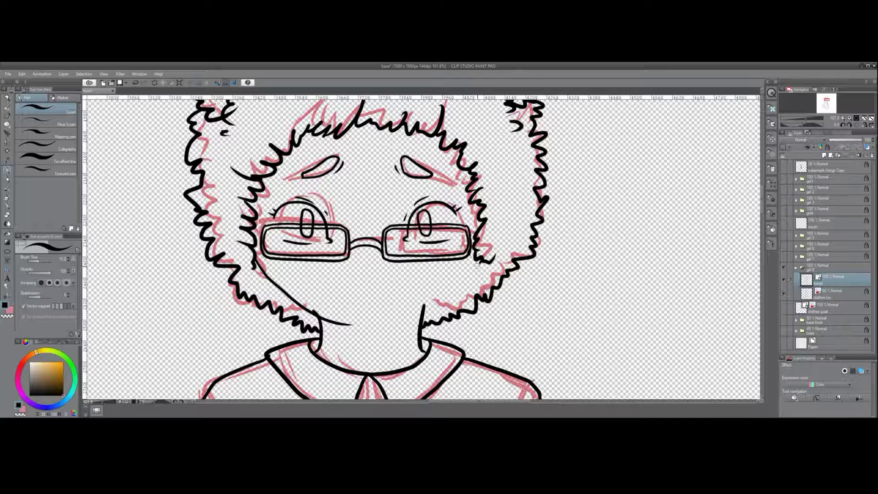
pyautogui.hotkey('ctrl', '-')
pyautogui.click(7, 222)
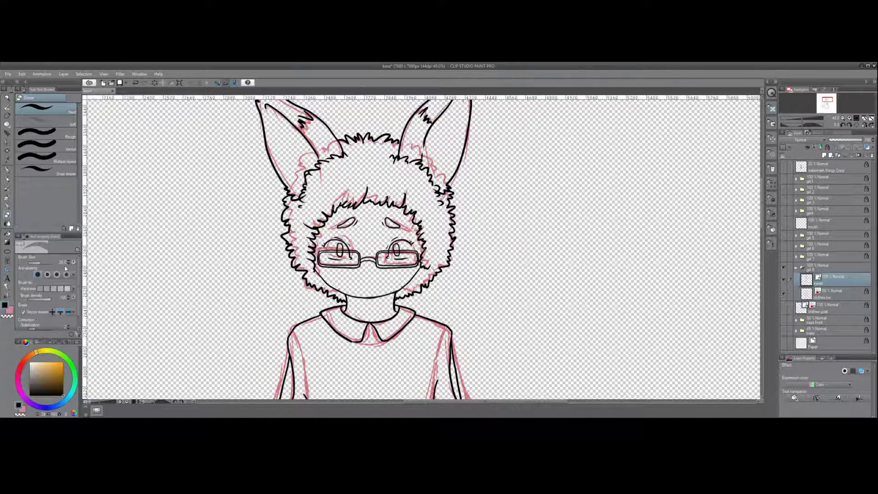
pyautogui.press('p')
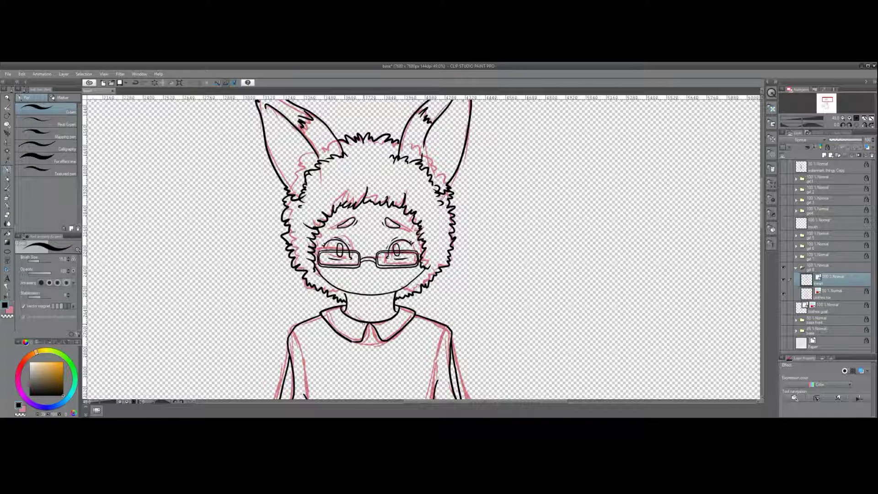
# Erase the inked glasses, eyes, eyebrows and chin, and the old glasses and eyes on the red sketch layer
pyautogui.press('e')
pyautogui.moveTo(320, 277)
pyautogui.mouseDown()
pyautogui.moveTo(393, 270)
pyautogui.moveTo(416, 254)
pyautogui.moveTo(397, 297)
pyautogui.mouseUp()
pyautogui.click(832, 293)
pyautogui.press('p')
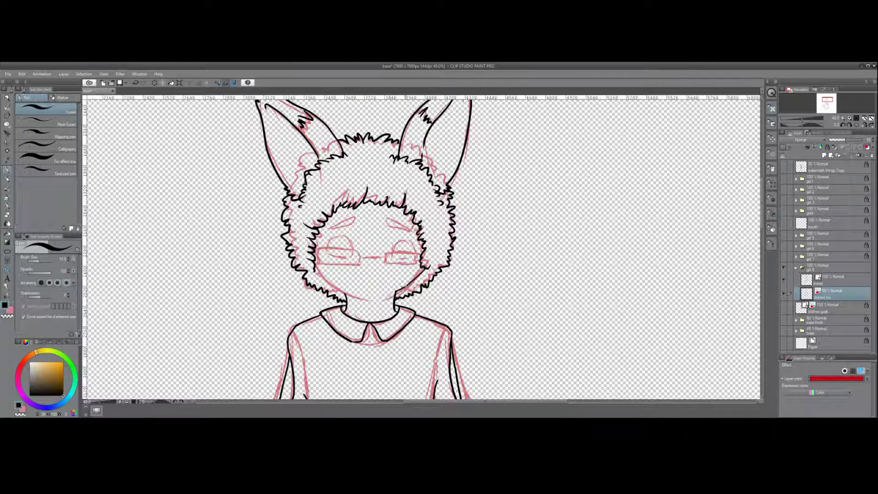
pyautogui.press('e')
pyautogui.moveTo(319, 256)
pyautogui.mouseDown()
pyautogui.moveTo(352, 265)
pyautogui.moveTo(416, 256)
pyautogui.mouseUp()
# Sketch new open eyes and curved glasses sitting low on the nose on the red sketch layer
pyautogui.press('p')
pyautogui.moveTo(338, 241); pyautogui.dragTo(329, 261)
pyautogui.moveTo(389, 260); pyautogui.dragTo(411, 247)
pyautogui.moveTo(320, 256); pyautogui.dragTo(418, 256)
pyautogui.moveTo(323, 267); pyautogui.dragTo(417, 267)
pyautogui.moveTo(361, 261)
pyautogui.mouseDown()
pyautogui.moveTo(360, 273)
pyautogui.moveTo(381, 275)
pyautogui.mouseUp()
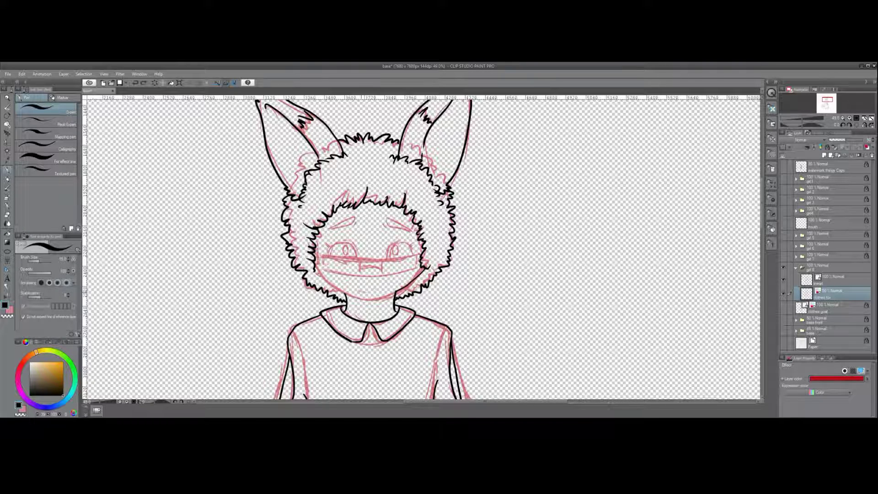
# Ink the jaw line and a small smiling mouth on the line art layer
pyautogui.hotkey('alt', ']')
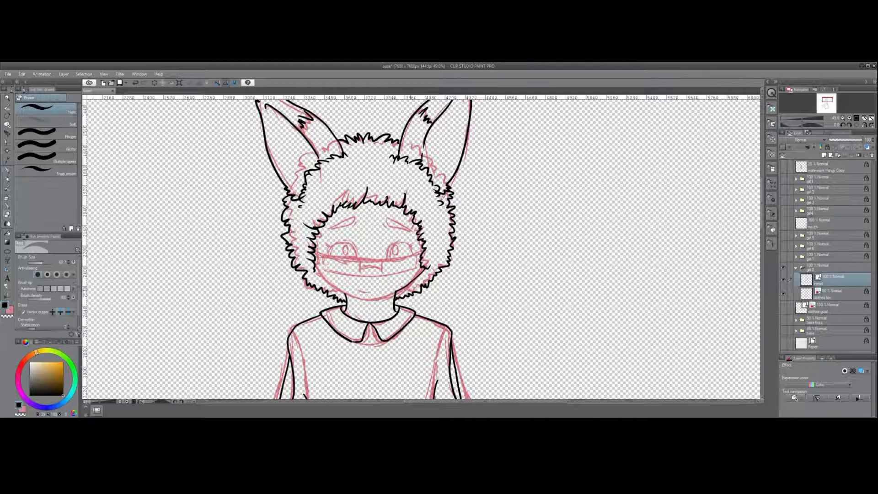
pyautogui.scroll(4, 375, 295)
pyautogui.moveTo(261, 236); pyautogui.dragTo(466, 245)
pyautogui.moveTo(340, 285); pyautogui.dragTo(362, 289)
# Ink both eyes with eyelids, lashes and oval pupils, and the slanted eyebrows above them
pyautogui.moveTo(274, 242)
pyautogui.mouseDown()
pyautogui.moveTo(276, 221)
pyautogui.moveTo(336, 222)
pyautogui.mouseUp()
pyautogui.hotkey('ctrl', 'z')
pyautogui.moveTo(284, 215); pyautogui.dragTo(340, 232)
pyautogui.moveTo(397, 221); pyautogui.dragTo(448, 215)
pyautogui.moveTo(302, 231); pyautogui.dragTo(337, 234)
pyautogui.moveTo(316, 198); pyautogui.dragTo(320, 217)
pyautogui.moveTo(411, 197)
pyautogui.mouseDown()
pyautogui.moveTo(416, 218)
pyautogui.moveTo(403, 201)
pyautogui.mouseUp()
pyautogui.moveTo(302, 161); pyautogui.dragTo(337, 147)
pyautogui.moveTo(398, 148); pyautogui.dragTo(425, 164)
# Ink the angled glasses with both lenses, temples, bridge and inner frame lines, and save the file
pyautogui.moveTo(273, 219); pyautogui.dragTo(343, 259)
pyautogui.moveTo(389, 229)
pyautogui.mouseDown()
pyautogui.moveTo(453, 246)
pyautogui.moveTo(390, 230)
pyautogui.mouseUp()
pyautogui.moveTo(256, 215); pyautogui.dragTo(274, 223)
pyautogui.moveTo(463, 218); pyautogui.dragTo(470, 209)
pyautogui.moveTo(346, 245); pyautogui.dragTo(390, 244)
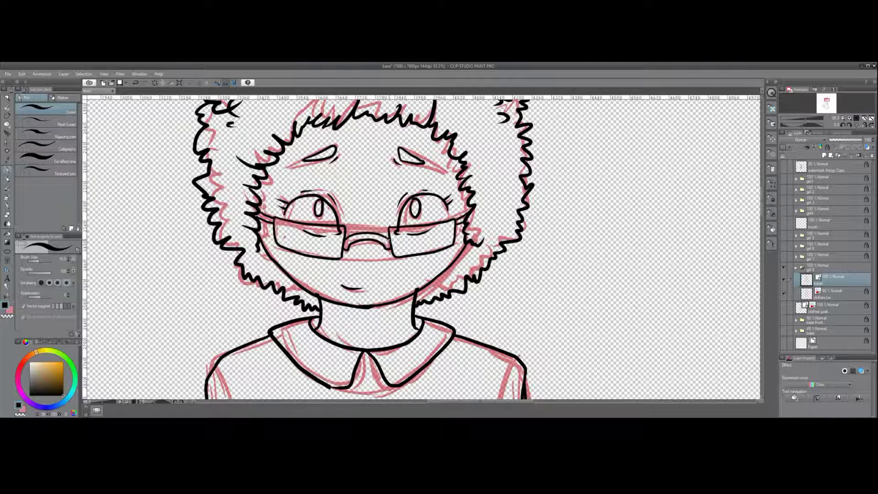
pyautogui.moveTo(277, 221)
pyautogui.mouseDown()
pyautogui.moveTo(337, 252)
pyautogui.moveTo(340, 228)
pyautogui.mouseUp()
pyautogui.moveTo(399, 223)
pyautogui.mouseDown()
pyautogui.moveTo(445, 220)
pyautogui.moveTo(394, 252)
pyautogui.moveTo(447, 248)
pyautogui.mouseUp()
pyautogui.hotkey('ctrl', 's')
# Ink dashed seam lines across the cuffs of both sleeves
pyautogui.scroll(-5, 393, 256)
pyautogui.scroll(4, 366, 265)
pyautogui.click(323, 268)
pyautogui.press('p')
pyautogui.scroll(2, 349, 296)
pyautogui.moveTo(257, 191); pyautogui.dragTo(333, 284)
pyautogui.moveTo(453, 405); pyautogui.dragTo(518, 405)
pyautogui.moveTo(416, 152)
pyautogui.mouseDown()
pyautogui.moveTo(371, 212)
pyautogui.moveTo(354, 270)
pyautogui.mouseUp()
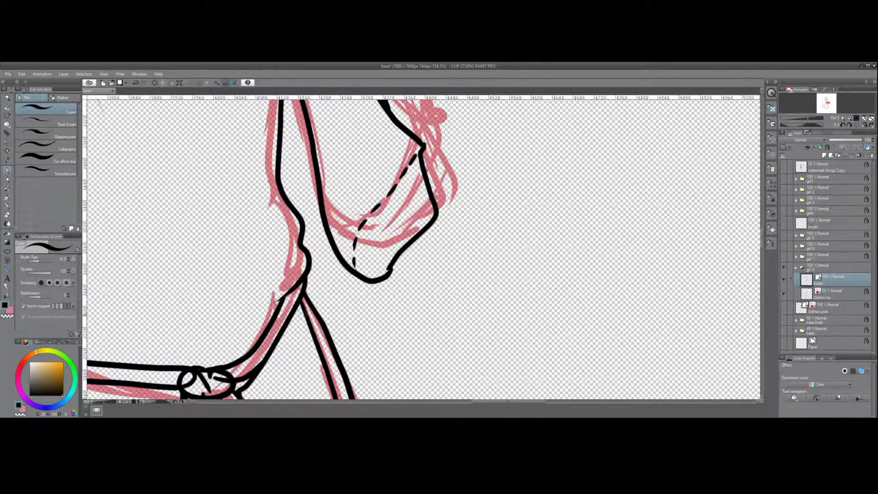
pyautogui.scroll(-5, 311, 324)
pyautogui.scroll(2, 294, 157)
pyautogui.press('e')
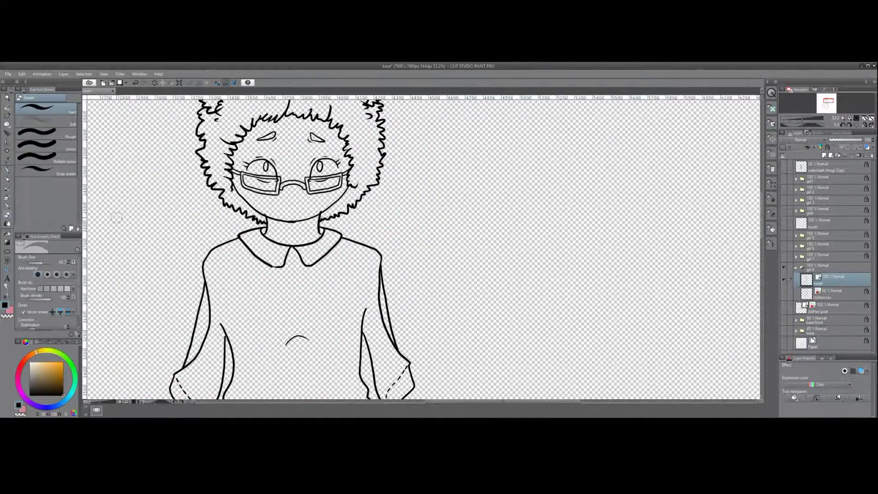
# Erase the stray eye line ends that overlap the frames of the glasses
pyautogui.scroll(3, 401, 191)
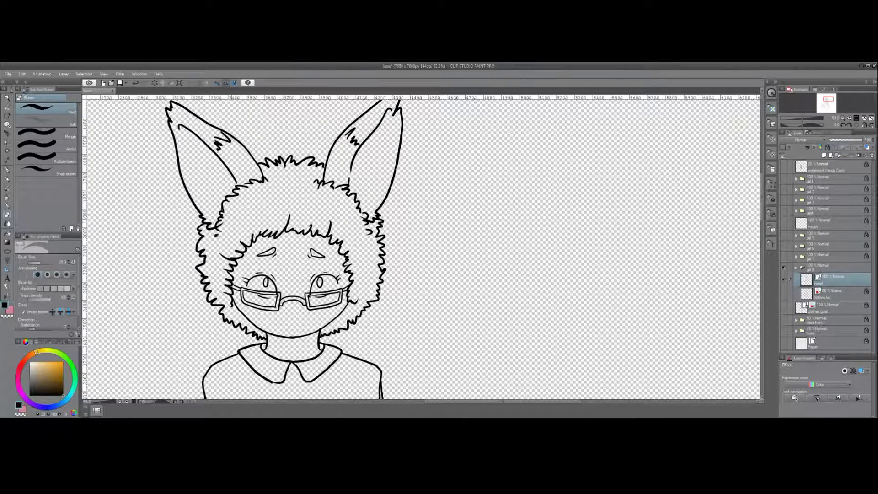
pyautogui.scroll(3, 262, 320)
pyautogui.click(37, 264)
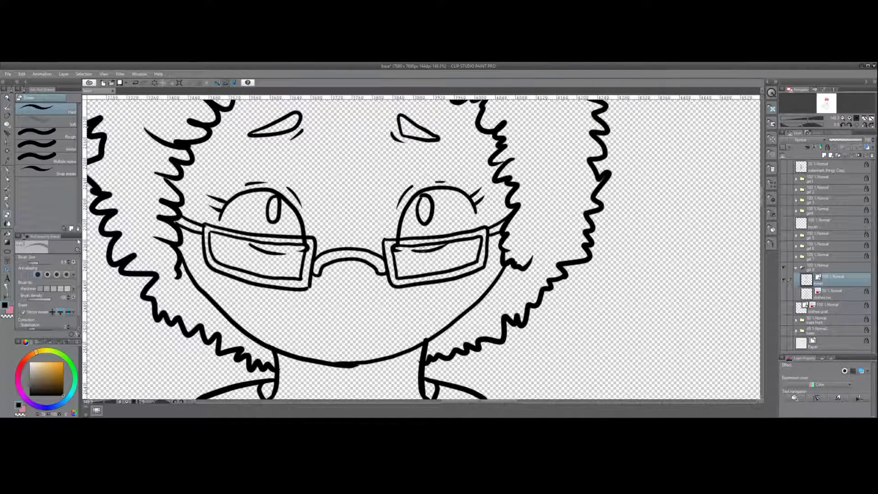
pyautogui.press('p')
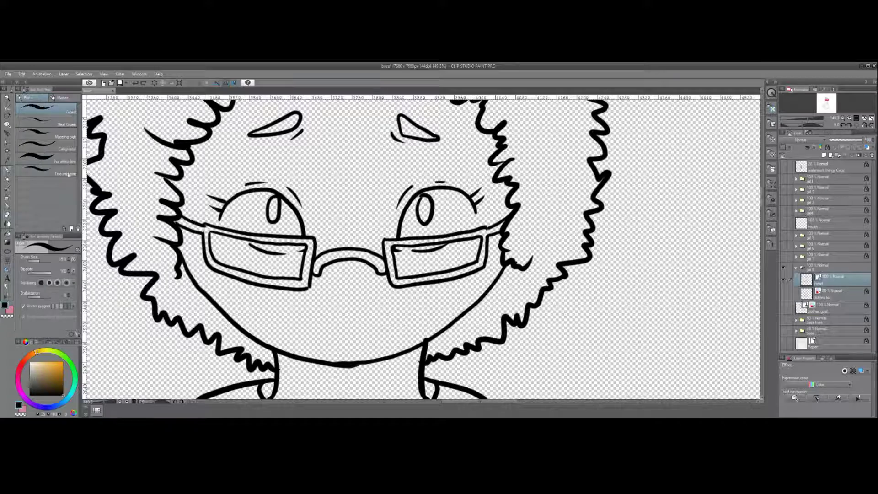
pyautogui.press('e')
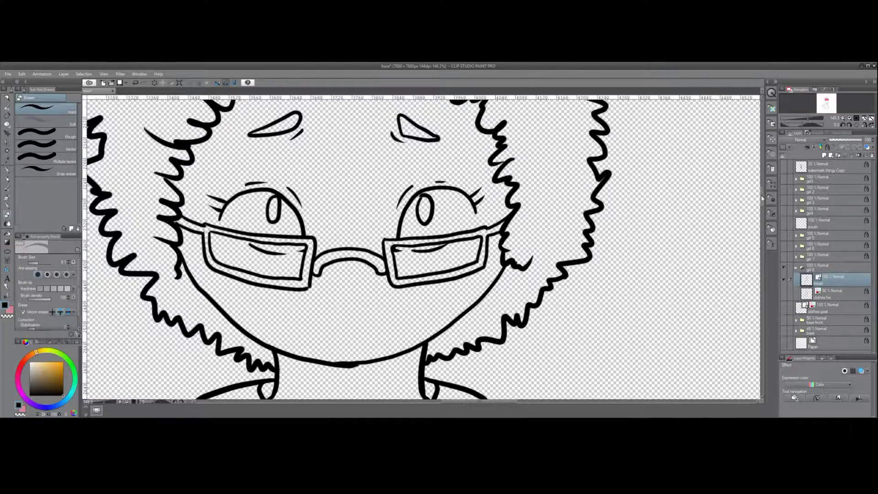
# Ink the inner lines of the oval knot on the waist sash
pyautogui.scroll(-5, 763, 198)
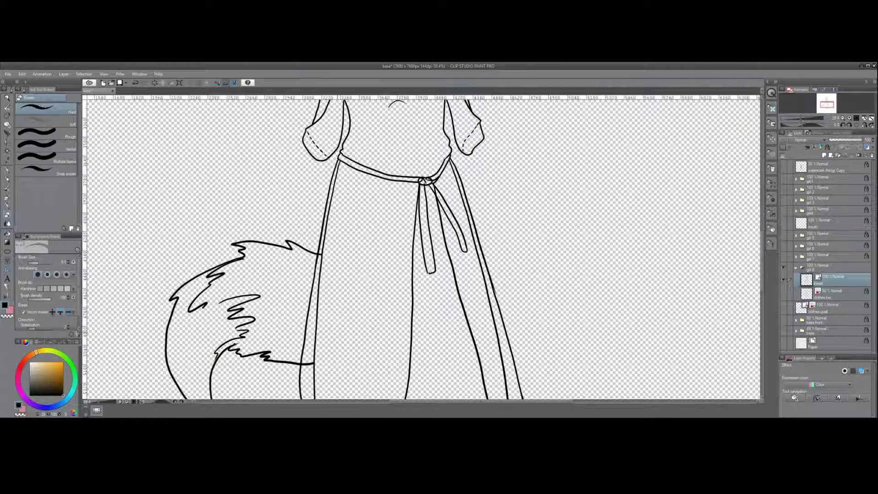
pyautogui.press('p')
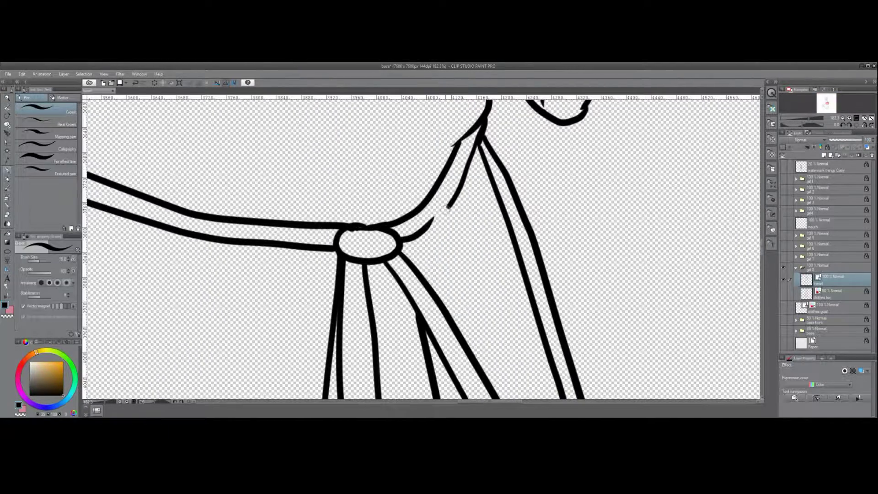
pyautogui.moveTo(349, 228); pyautogui.dragTo(388, 247)
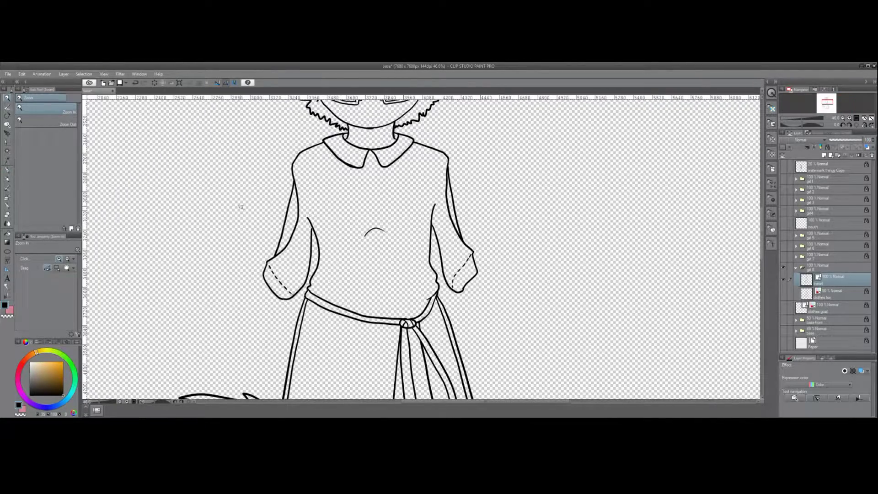
# Trim the line ends at the underarms and ink short fold lines on the blouse above the sash
pyautogui.press('e')
pyautogui.moveTo(435, 204); pyautogui.dragTo(432, 224)
pyautogui.press('p')
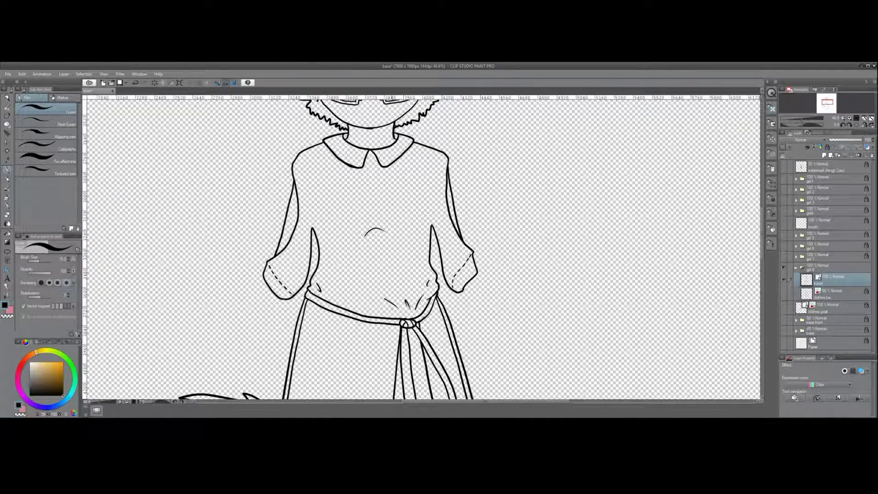
# Show the red sketch and blue base, and ink fold lines and small bows on both sleeves
pyautogui.click(783, 292)
pyautogui.click(783, 320)
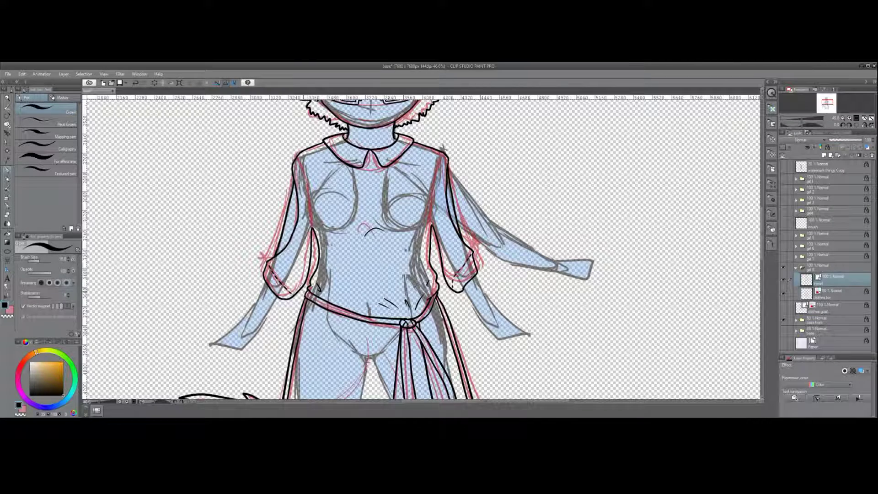
pyautogui.moveTo(442, 216); pyautogui.dragTo(452, 275)
pyautogui.moveTo(297, 228); pyautogui.dragTo(309, 277)
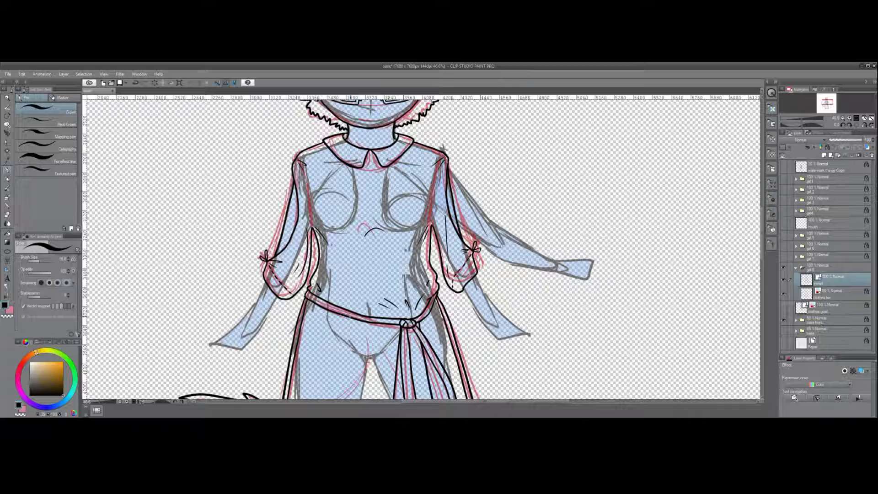
# Ink long fold lines down the skirt and short curved creases along the underskirt hem
pyautogui.scroll(-5, 423, 249)
pyautogui.scroll(-3, 423, 249)
pyautogui.moveTo(344, 241); pyautogui.dragTo(297, 293)
pyautogui.moveTo(460, 181); pyautogui.dragTo(509, 285)
pyautogui.moveTo(286, 339); pyautogui.dragTo(290, 347)
pyautogui.moveTo(301, 347); pyautogui.dragTo(416, 359)
pyautogui.moveTo(425, 349); pyautogui.dragTo(452, 341)
pyautogui.moveTo(443, 350); pyautogui.dragTo(485, 345)
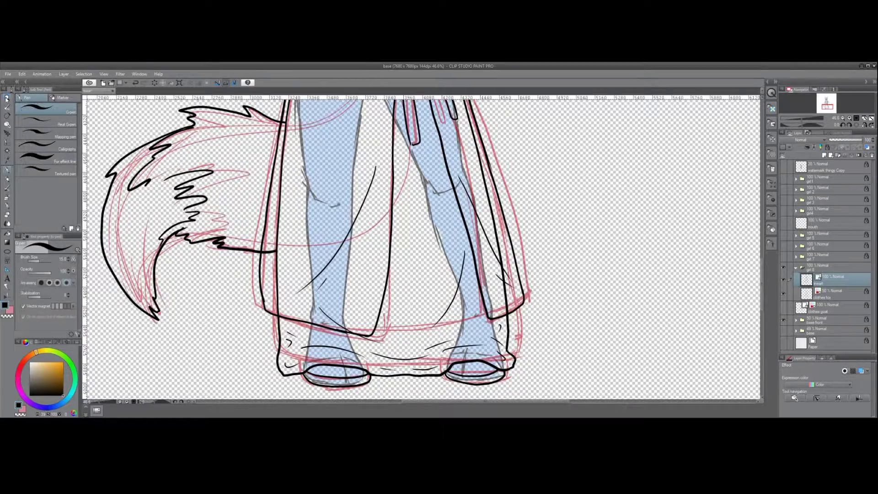
# On the red sketch layer, sketch the forearm and an open hand with spread fingers on the tail side
pyautogui.scroll(5, 422, 249)
pyautogui.click(832, 293)
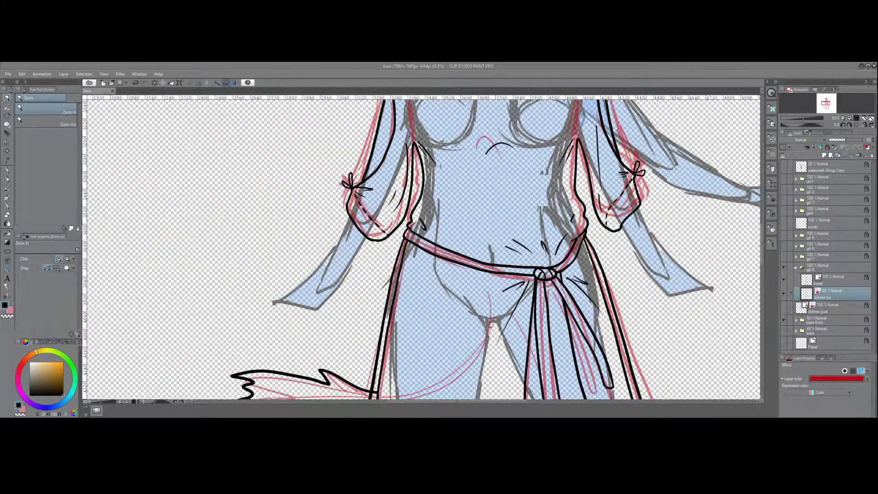
pyautogui.hotkey('ctrl', '0')
pyautogui.press('p')
pyautogui.scroll(5, 391, 244)
pyautogui.moveTo(396, 215)
pyautogui.mouseDown()
pyautogui.moveTo(381, 256)
pyautogui.moveTo(348, 292)
pyautogui.mouseUp()
pyautogui.moveTo(388, 271)
pyautogui.mouseDown()
pyautogui.moveTo(371, 311)
pyautogui.moveTo(291, 296)
pyautogui.mouseUp()
pyautogui.moveTo(352, 288); pyautogui.dragTo(299, 310)
pyautogui.moveTo(358, 291)
pyautogui.mouseDown()
pyautogui.moveTo(329, 310)
pyautogui.moveTo(320, 296)
pyautogui.mouseUp()
pyautogui.moveTo(376, 288)
pyautogui.mouseDown()
pyautogui.moveTo(374, 297)
pyautogui.moveTo(292, 295)
pyautogui.mouseUp()
pyautogui.moveTo(363, 267); pyautogui.dragTo(296, 291)
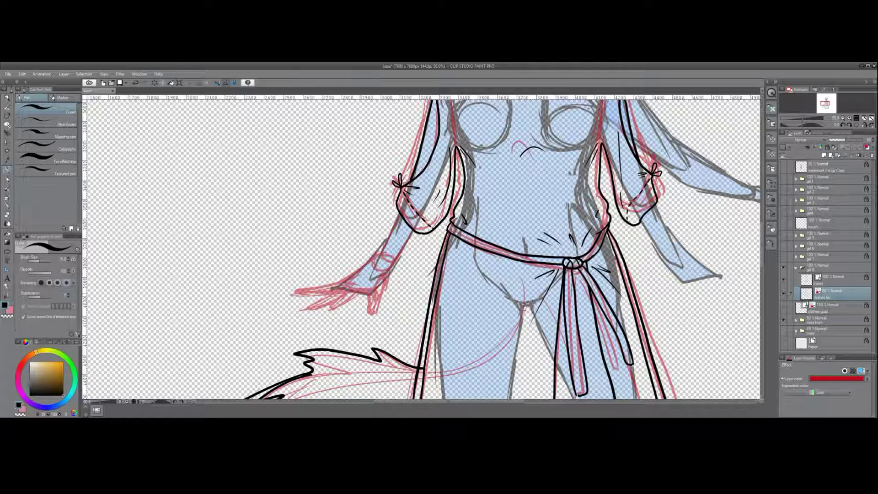
# Sketch the forearm and spread-fingered hand on the side opposite the tail in red
pyautogui.moveTo(457, 246); pyautogui.dragTo(263, 247)
pyautogui.moveTo(453, 215)
pyautogui.mouseDown()
pyautogui.moveTo(480, 255)
pyautogui.moveTo(507, 273)
pyautogui.mouseUp()
pyautogui.moveTo(478, 272); pyautogui.dragTo(512, 278)
pyautogui.moveTo(466, 251); pyautogui.dragTo(486, 295)
pyautogui.moveTo(470, 268)
pyautogui.mouseDown()
pyautogui.moveTo(493, 300)
pyautogui.moveTo(516, 313)
pyautogui.mouseUp()
pyautogui.moveTo(503, 280); pyautogui.dragTo(530, 296)
pyautogui.moveTo(502, 264); pyautogui.dragTo(531, 280)
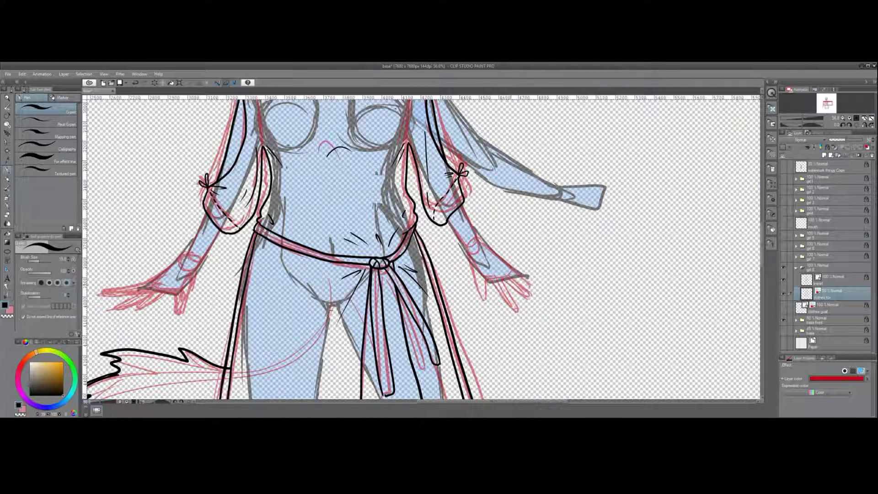
# On the line art layer, ink the forearm and hand opposite the tail over the red sketch
pyautogui.hotkey('ctrl', '0')
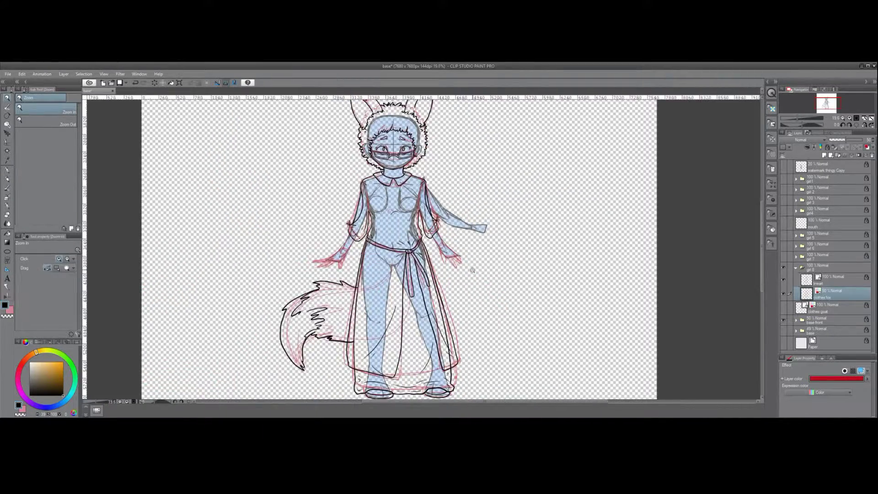
pyautogui.scroll(5, 320, 229)
pyautogui.click(832, 280)
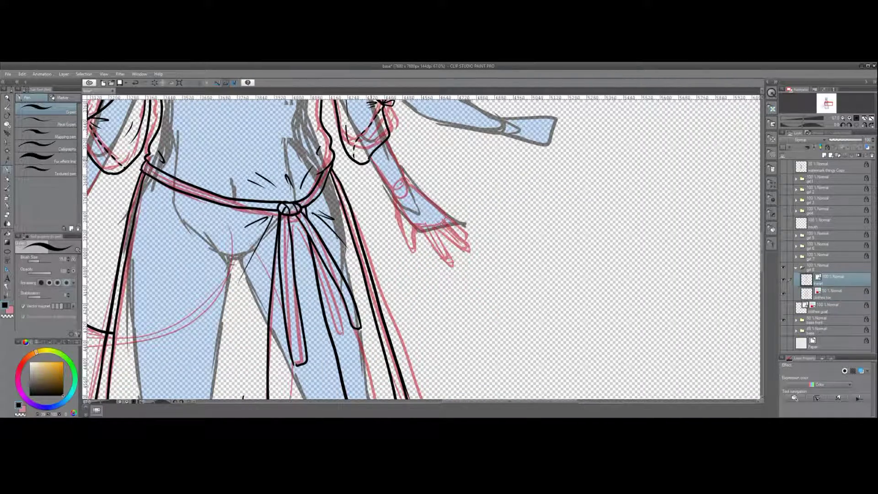
pyautogui.moveTo(369, 156)
pyautogui.mouseDown()
pyautogui.moveTo(409, 247)
pyautogui.moveTo(450, 263)
pyautogui.mouseUp()
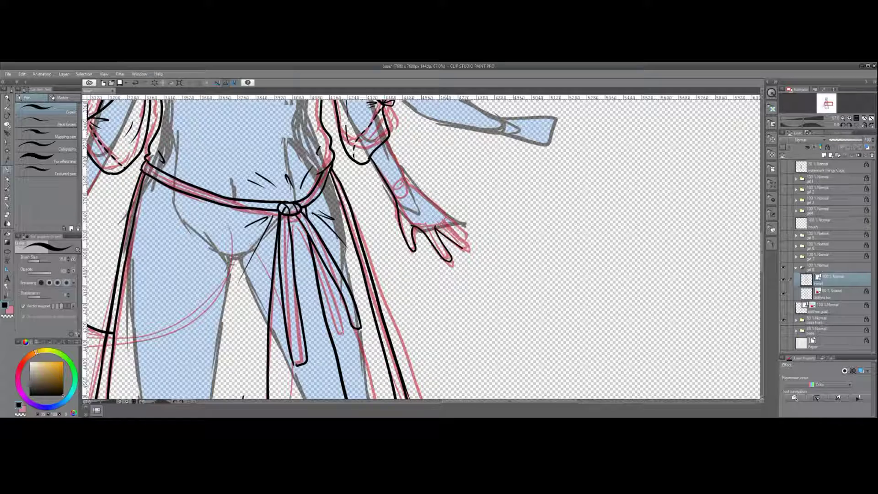
pyautogui.moveTo(389, 146); pyautogui.dragTo(466, 240)
# Ink the tail-side forearm, thumb and fingers, undoing and redrawing the strokes that miss the sketch
pyautogui.moveTo(456, 159)
pyautogui.mouseDown()
pyautogui.moveTo(430, 200)
pyautogui.moveTo(402, 220)
pyautogui.mouseUp()
pyautogui.moveTo(476, 172); pyautogui.dragTo(443, 232)
pyautogui.moveTo(448, 218)
pyautogui.mouseDown()
pyautogui.moveTo(433, 264)
pyautogui.moveTo(422, 264)
pyautogui.moveTo(432, 263)
pyautogui.mouseUp()
pyautogui.hotkey('ctrl', 'z')
pyautogui.hotkey('ctrl', 'z')
pyautogui.moveTo(427, 242); pyautogui.dragTo(421, 267)
pyautogui.moveTo(406, 218)
pyautogui.mouseDown()
pyautogui.moveTo(340, 243)
pyautogui.moveTo(365, 245)
pyautogui.moveTo(336, 245)
pyautogui.moveTo(414, 242)
pyautogui.mouseUp()
pyautogui.hotkey('ctrl', 'z')
pyautogui.moveTo(412, 242)
pyautogui.mouseDown()
pyautogui.moveTo(423, 252)
pyautogui.moveTo(359, 253)
pyautogui.mouseUp()
pyautogui.moveTo(397, 244); pyautogui.dragTo(351, 263)
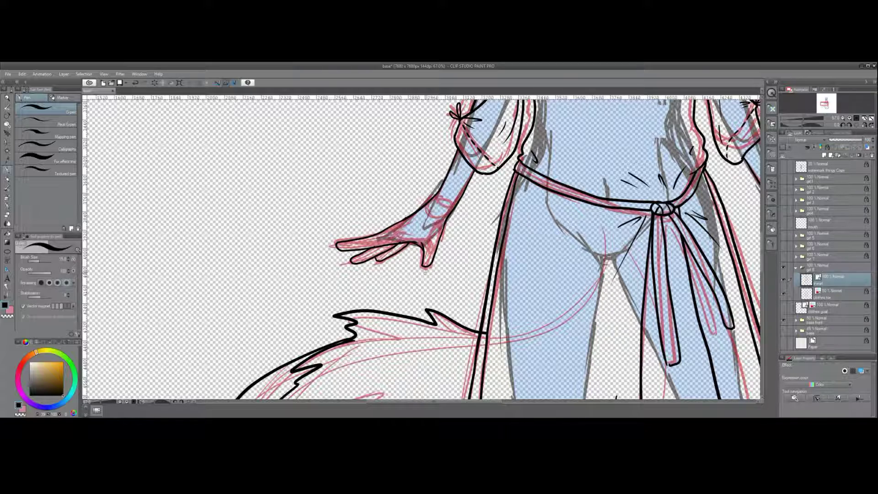
# Compare the figure with and without the sketch and base, and erase both hands beyond the wrists
pyautogui.hotkey('ctrl', '0')
pyautogui.click(784, 305)
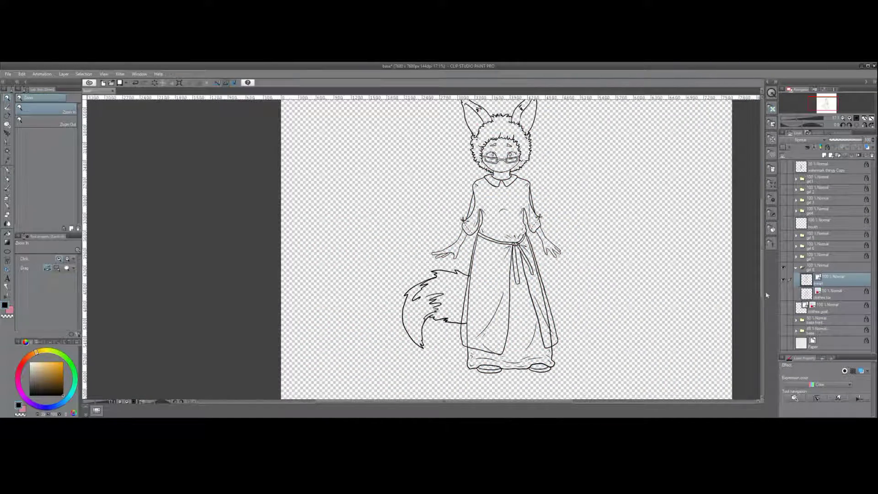
pyautogui.click(783, 321)
pyautogui.press('e')
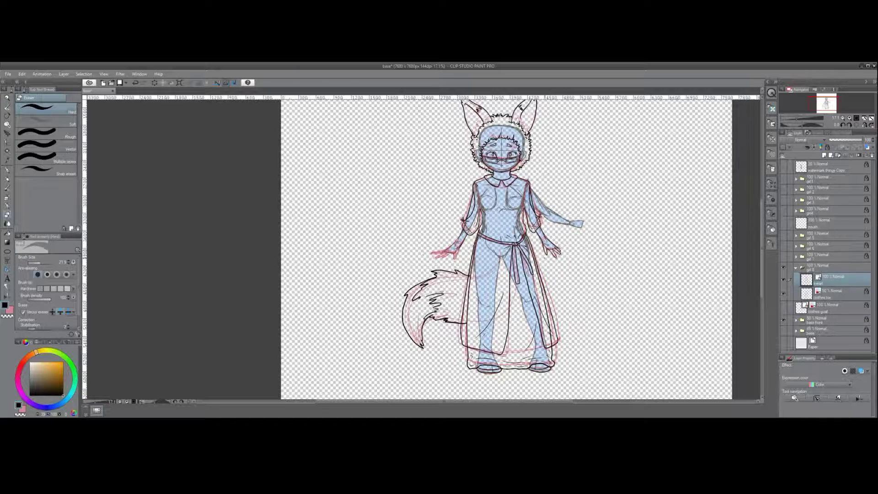
pyautogui.click(829, 293)
pyautogui.moveTo(432, 254); pyautogui.dragTo(459, 256)
pyautogui.moveTo(544, 247); pyautogui.dragTo(560, 256)
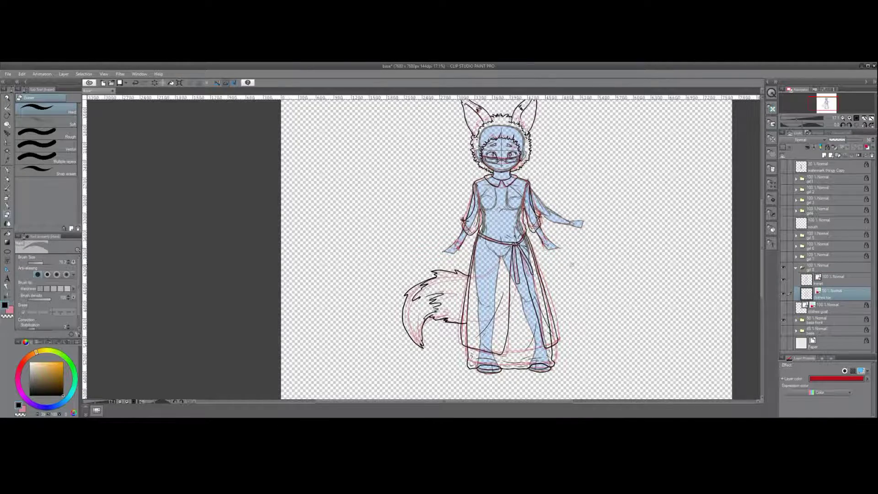
# Hide the blue base and resketch both hands in red with a more relaxed pose
pyautogui.press('p')
pyautogui.scroll(2, 508, 138)
pyautogui.moveTo(404, 312); pyautogui.dragTo(426, 320)
pyautogui.hotkey('ctrl', 'z')
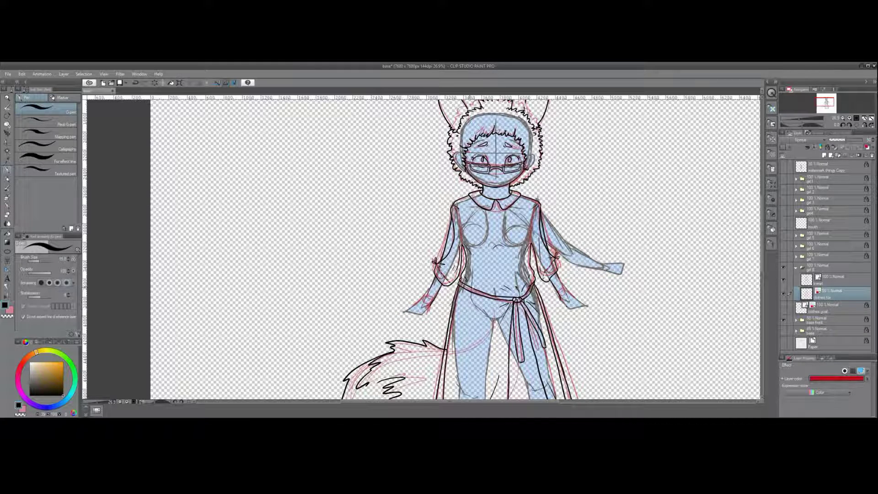
pyautogui.click(783, 329)
pyautogui.moveTo(416, 316); pyautogui.dragTo(399, 313)
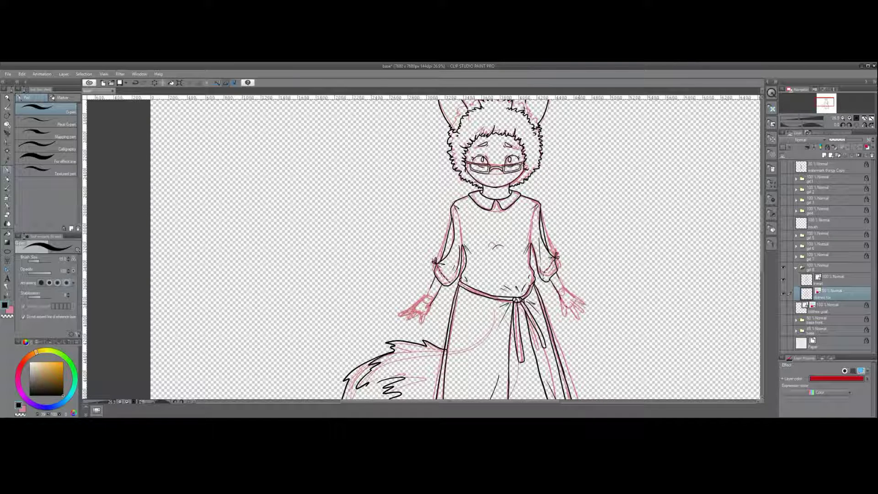
# Ink the tail-side hand with its thumb and fingers over the new sketch on the line art layer
pyautogui.keyDown('ctrl'); pyautogui.keyDown('alt'); pyautogui.click(536, 248); pyautogui.keyUp('alt'); pyautogui.keyUp('ctrl')
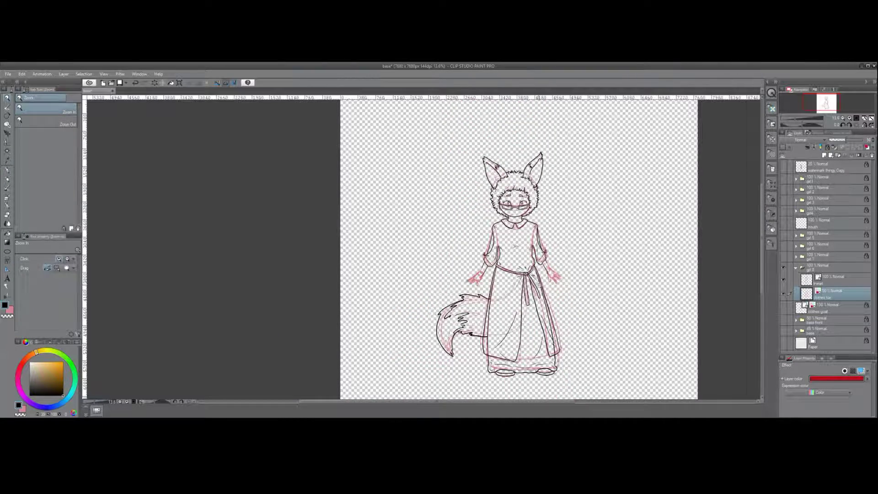
pyautogui.keyDown('ctrl'); pyautogui.click(484, 278); pyautogui.keyUp('ctrl')
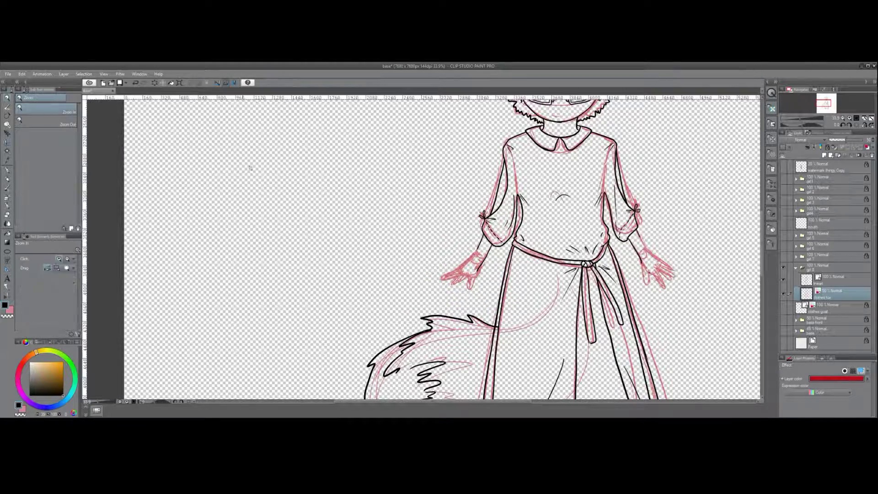
pyautogui.keyDown('ctrl'); pyautogui.keyDown('alt'); pyautogui.click(426, 300); pyautogui.keyUp('alt'); pyautogui.keyUp('ctrl')
pyautogui.keyDown('ctrl'); pyautogui.click(443, 287); pyautogui.keyUp('ctrl')
pyautogui.moveTo(490, 240); pyautogui.dragTo(451, 323)
pyautogui.moveTo(480, 218); pyautogui.dragTo(394, 302)
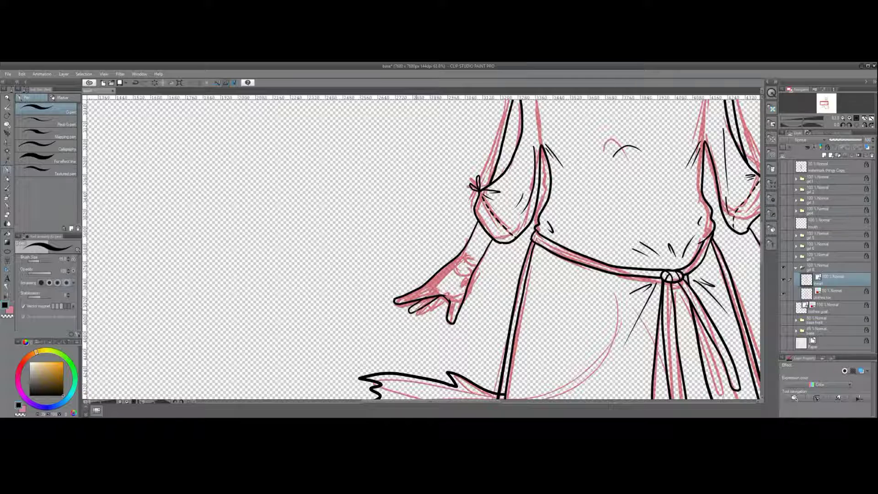
# Undo the middle fingers of the tail-side hand, ink them again and clean up overlapping lines
pyautogui.hotkey('ctrl', 'z')
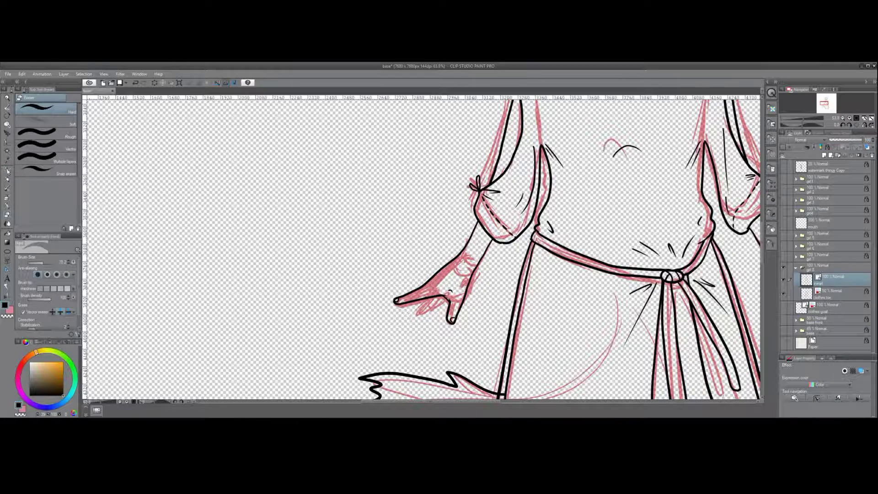
pyautogui.hotkey('ctrl', 'z')
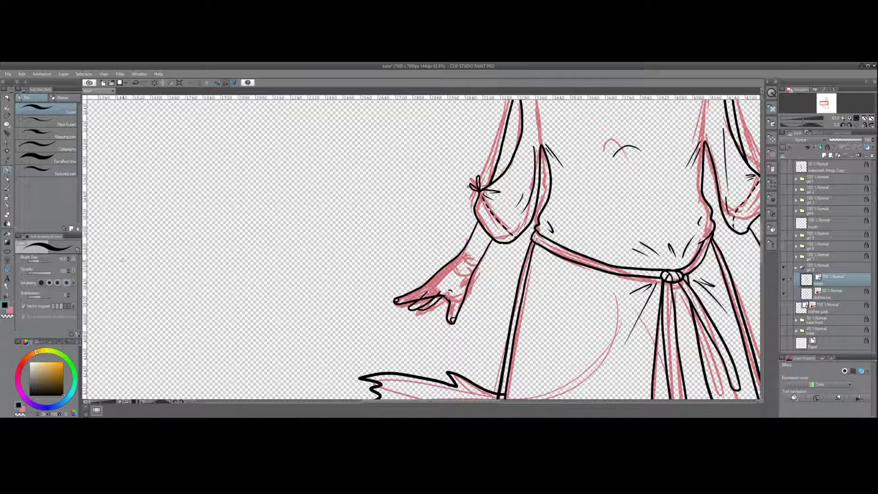
pyautogui.press('e')
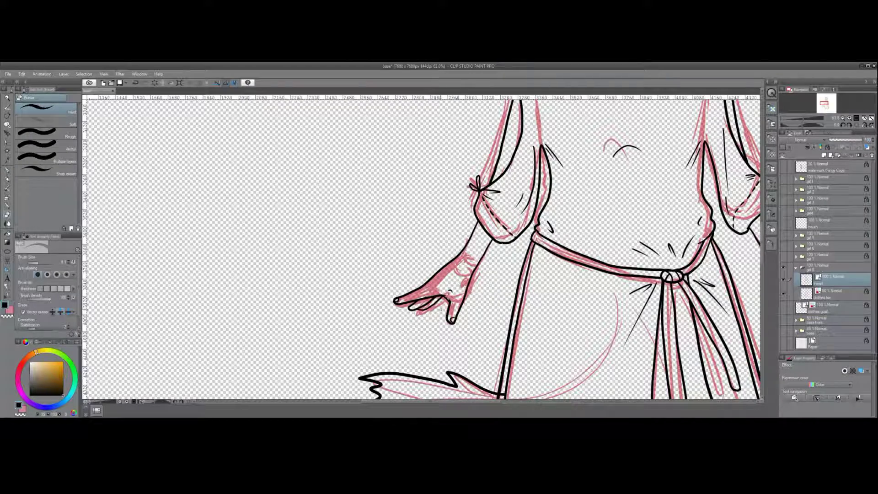
pyautogui.moveTo(759, 247)
pyautogui.mouseDown()
pyautogui.moveTo(429, 247)
pyautogui.moveTo(444, 284)
pyautogui.moveTo(490, 324)
pyautogui.moveTo(505, 310)
pyautogui.mouseUp()
pyautogui.press('p')
pyautogui.moveTo(431, 208); pyautogui.dragTo(503, 307)
# Erase the red hand sketch opposite the tail and try a new hand shape
pyautogui.hotkey('ctrl', '0')
pyautogui.click(789, 293)
pyautogui.press('e')
pyautogui.moveTo(347, 219); pyautogui.dragTo(393, 270)
pyautogui.click(789, 293)
pyautogui.press('p')
pyautogui.moveTo(338, 234); pyautogui.dragTo(383, 272)
# Undo the last hand strokes, sketch the hand opposite the tail again and erase its stray lines
pyautogui.hotkey('ctrl', 'z')
pyautogui.hotkey('ctrl', 'z')
pyautogui.hotkey('ctrl', 'z')
pyautogui.moveTo(360, 210); pyautogui.dragTo(395, 242)
pyautogui.moveTo(342, 234); pyautogui.dragTo(384, 271)
pyautogui.press('e')
pyautogui.moveTo(393, 238); pyautogui.dragTo(329, 192)
# Erase the sketched fingers on the hand opposite the tail and resketch the thumb and fingers closer together
pyautogui.click(832, 293)
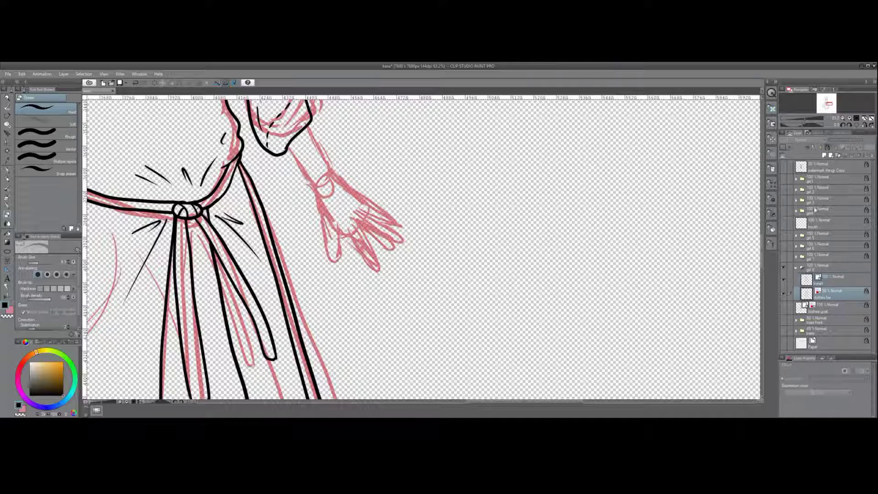
pyautogui.moveTo(398, 215); pyautogui.dragTo(334, 247)
pyautogui.press('p')
pyautogui.moveTo(367, 203); pyautogui.dragTo(361, 219)
pyautogui.moveTo(369, 207)
pyautogui.mouseDown()
pyautogui.moveTo(346, 232)
pyautogui.moveTo(399, 245)
pyautogui.mouseUp()
pyautogui.moveTo(322, 211); pyautogui.dragTo(348, 265)
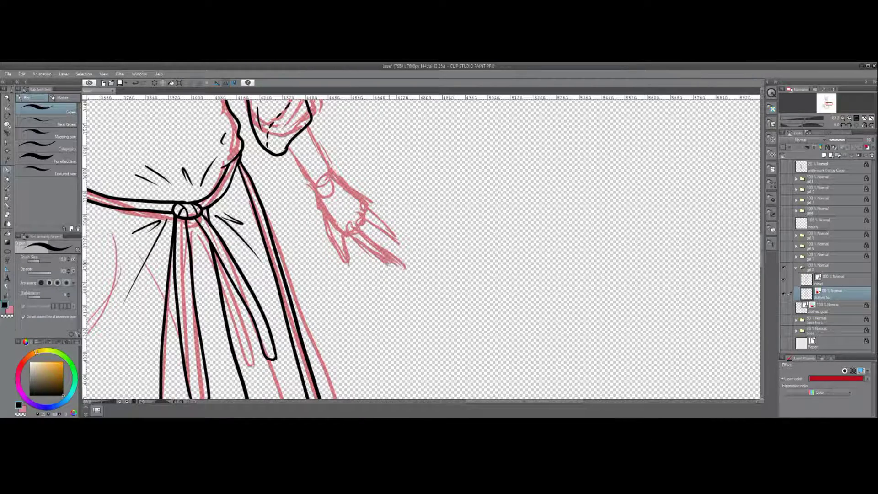
pyautogui.scroll(-3, 457, 274)
pyautogui.scroll(2, 458, 275)
pyautogui.press('e')
pyautogui.press('p')
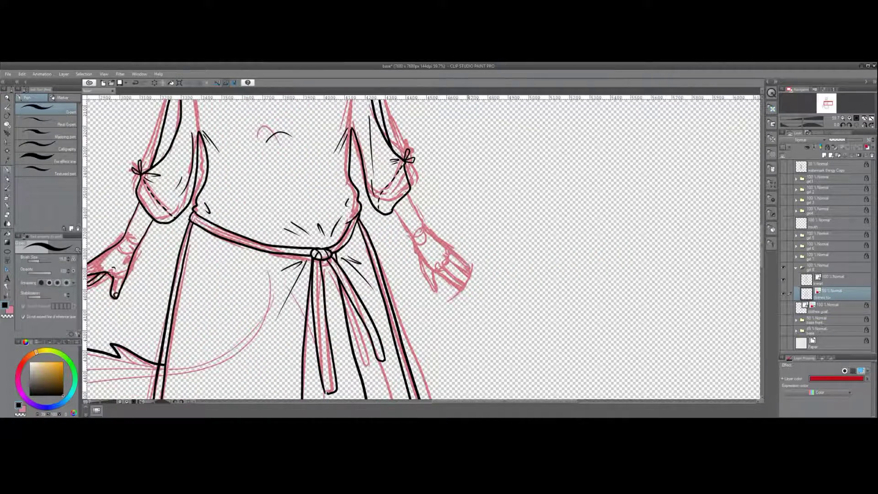
# Ink the forearm, thumb and fingers opposite the tail on the line art layer
pyautogui.click(849, 283)
pyautogui.moveTo(418, 250)
pyautogui.mouseDown()
pyautogui.moveTo(435, 292)
pyautogui.moveTo(464, 291)
pyautogui.mouseUp()
pyautogui.moveTo(450, 261); pyautogui.dragTo(467, 283)
pyautogui.moveTo(408, 193); pyautogui.dragTo(468, 274)
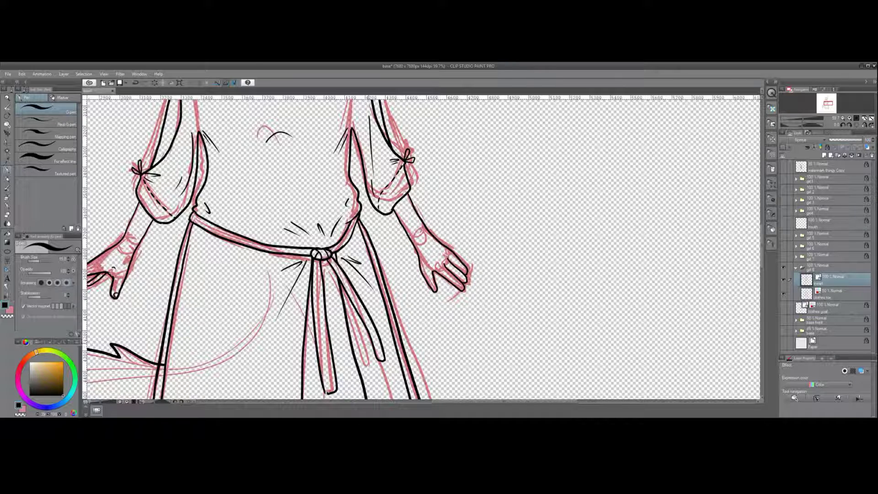
# Hide the red sketch and ink short crease lines on the blouse, including at the shoulders
pyautogui.hotkey('ctrl', '0')
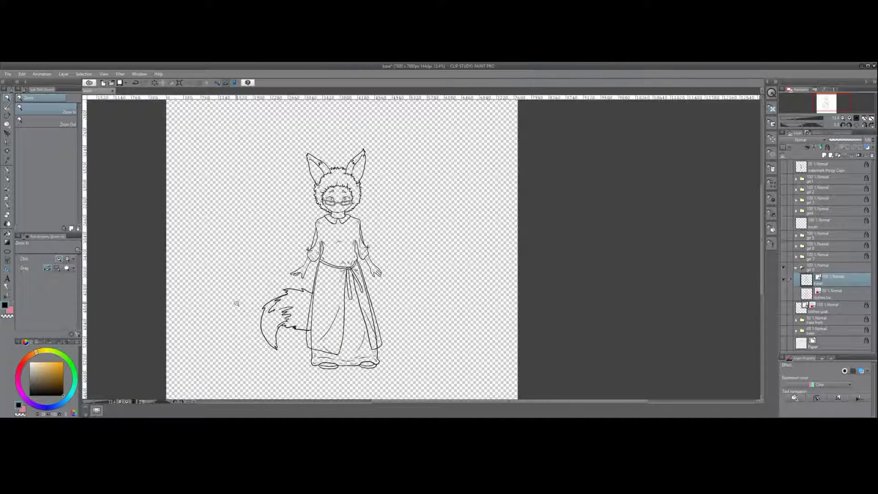
pyautogui.moveTo(368, 288); pyautogui.dragTo(402, 314)
pyautogui.press('p')
pyautogui.moveTo(404, 287); pyautogui.dragTo(407, 295)
pyautogui.moveTo(407, 270); pyautogui.dragTo(409, 279)
pyautogui.moveTo(369, 249); pyautogui.dragTo(372, 256)
pyautogui.moveTo(331, 270); pyautogui.dragTo(361, 275)
pyautogui.moveTo(243, 237); pyautogui.dragTo(249, 247)
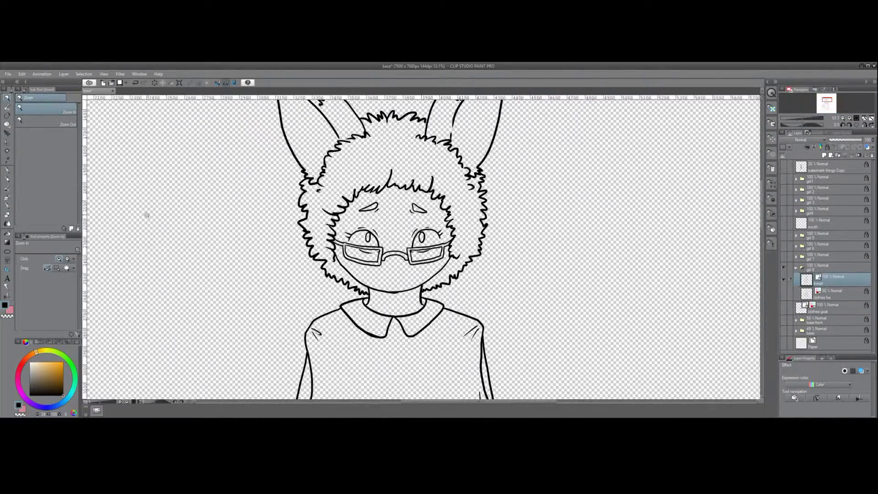
# Save the drawing and add a new layer named color 1 beneath the line art
pyautogui.hotkey('ctrl', 's')
pyautogui.scroll(-5, 423, 249)
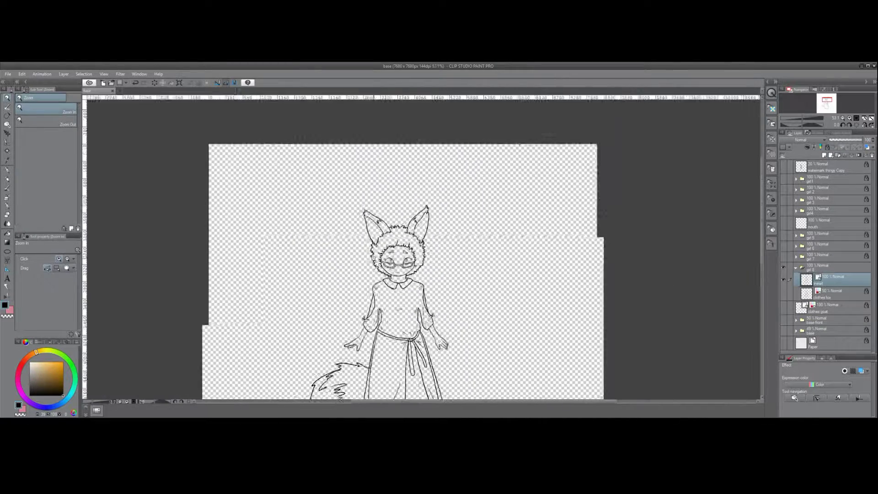
pyautogui.click(828, 294)
pyautogui.hotkey('ctrl', 'shift', 'n')
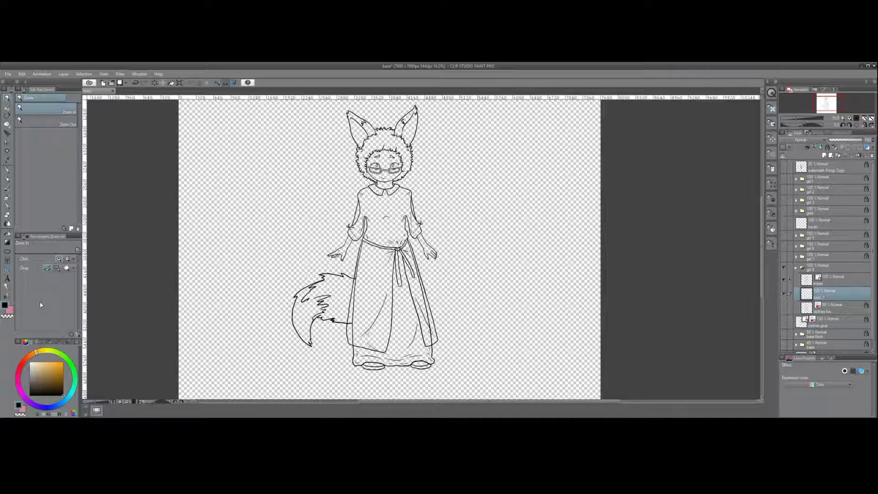
# Fill the face, hair, ears, arms and hands with a medium brown
pyautogui.click(32, 354)
pyautogui.click(41, 376)
pyautogui.press('g')
pyautogui.click(384, 164)
pyautogui.click(338, 250)
pyautogui.click(357, 210)
pyautogui.click(421, 236)
pyautogui.click(414, 208)
pyautogui.click(380, 137)
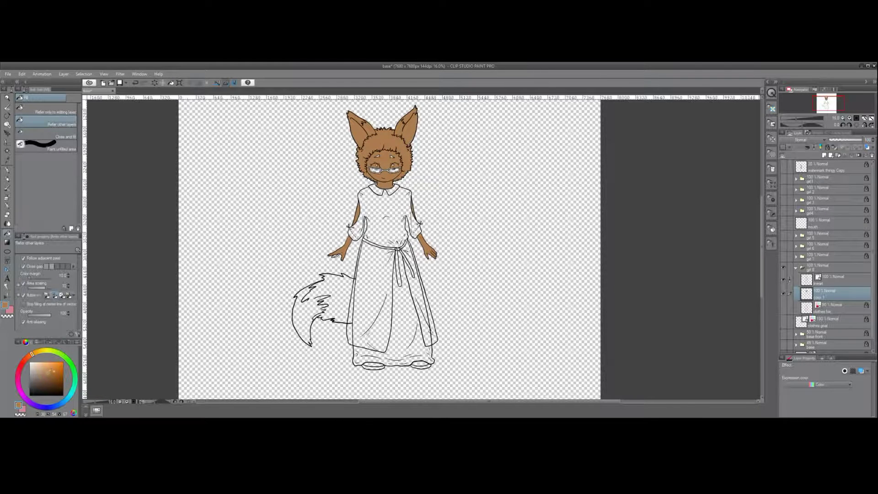
# Refill the head, arms and hands with a lighter tan and fill the tail the same colour
pyautogui.click(43, 369)
pyautogui.click(380, 137)
pyautogui.click(384, 162)
pyautogui.click(338, 249)
pyautogui.click(357, 210)
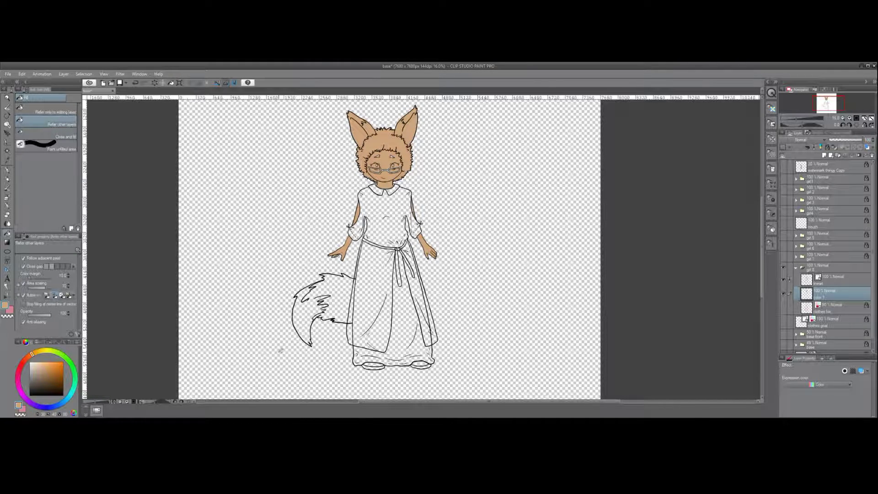
pyautogui.click(303, 320)
# Recolour the tail, head, arms and hands with a warmer reddish brown
pyautogui.click(27, 357)
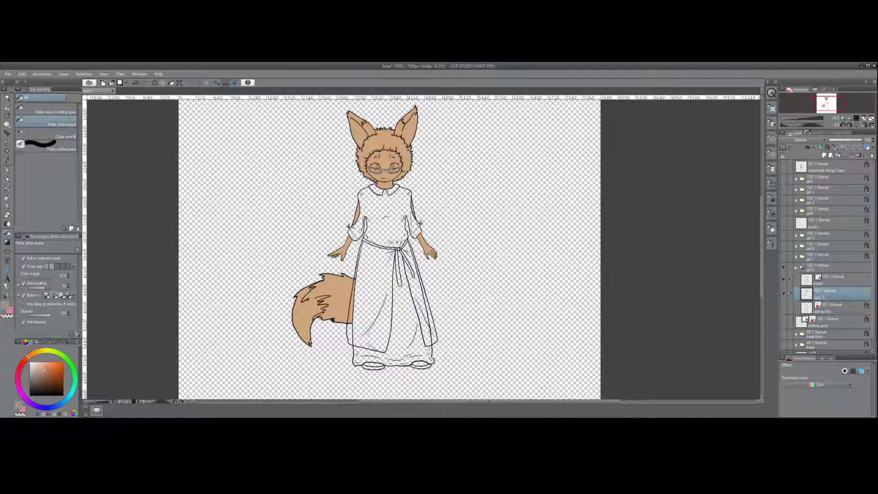
pyautogui.click(316, 316)
pyautogui.click(379, 137)
pyautogui.click(384, 162)
pyautogui.click(357, 211)
pyautogui.click(338, 249)
# Recolour the curly hair in a bright orange-red
pyautogui.click(61, 366)
pyautogui.press('p')
pyautogui.moveTo(381, 133)
pyautogui.mouseDown()
pyautogui.moveTo(361, 153)
pyautogui.moveTo(382, 144)
pyautogui.moveTo(405, 150)
pyautogui.moveTo(406, 179)
pyautogui.mouseUp()
pyautogui.click(25, 359)
pyautogui.press('g')
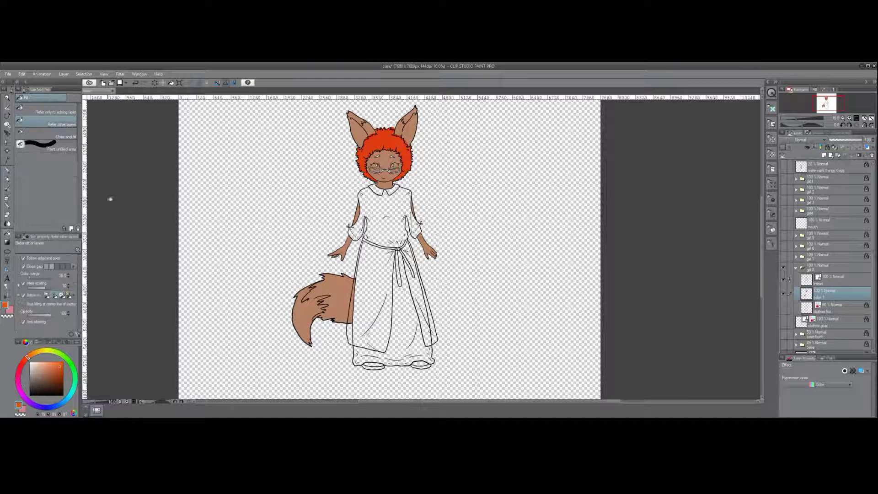
# Paint the ear tips and the outer end of the tail in deep orange-red with the G-pen
pyautogui.press('p')
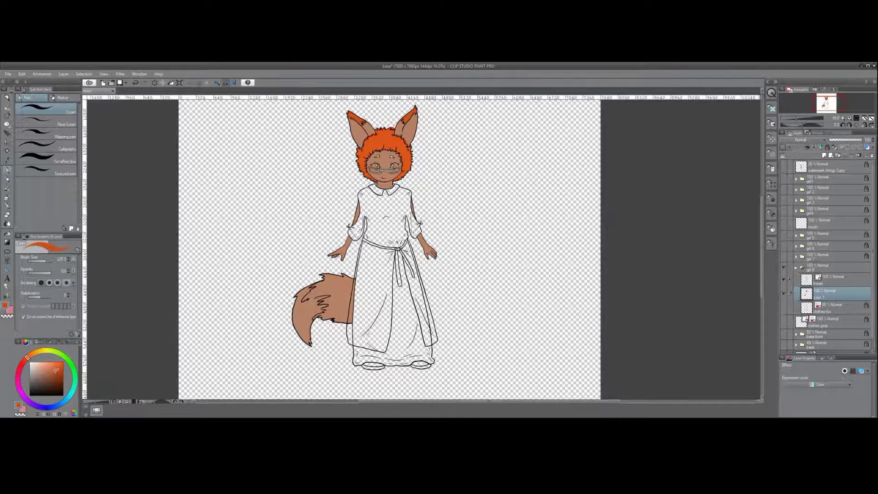
pyautogui.moveTo(284, 327)
pyautogui.mouseDown()
pyautogui.moveTo(320, 297)
pyautogui.moveTo(326, 304)
pyautogui.mouseUp()
pyautogui.click(60, 372)
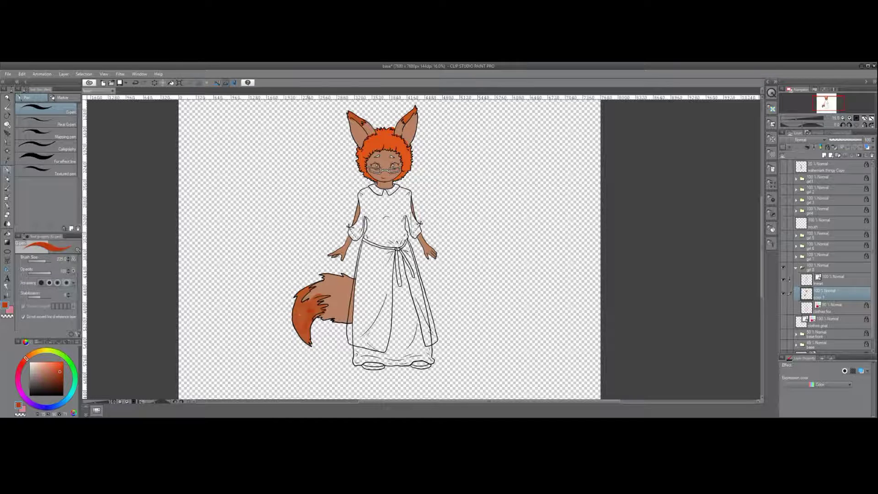
pyautogui.moveTo(302, 332); pyautogui.dragTo(320, 302)
# Refill the curly hair with a deeper red
pyautogui.click(25, 359)
pyautogui.press('g')
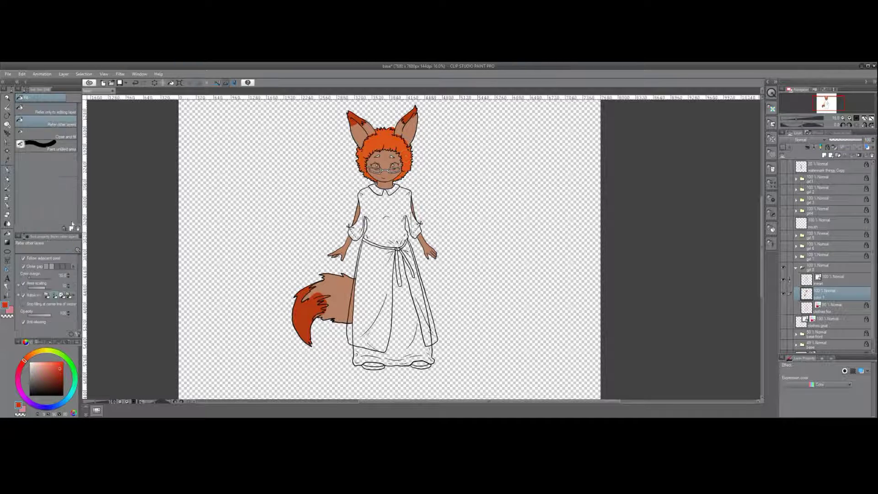
pyautogui.click(366, 146)
# Paint the inner ears pink and the ear bases and tail base dark reddish brown
pyautogui.press('p')
pyautogui.moveTo(412, 114); pyautogui.dragTo(408, 144)
pyautogui.moveTo(359, 133); pyautogui.dragTo(357, 145)
pyautogui.click(51, 378)
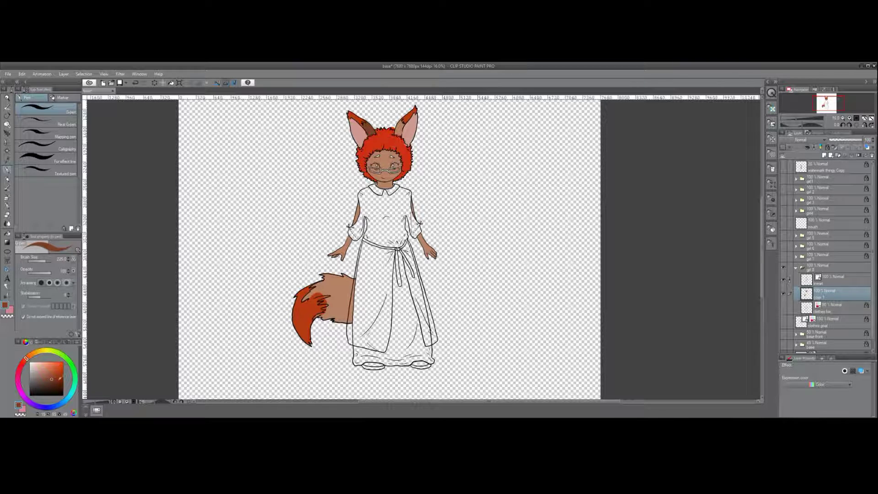
pyautogui.moveTo(329, 266)
pyautogui.mouseDown()
pyautogui.moveTo(315, 288)
pyautogui.moveTo(348, 297)
pyautogui.mouseUp()
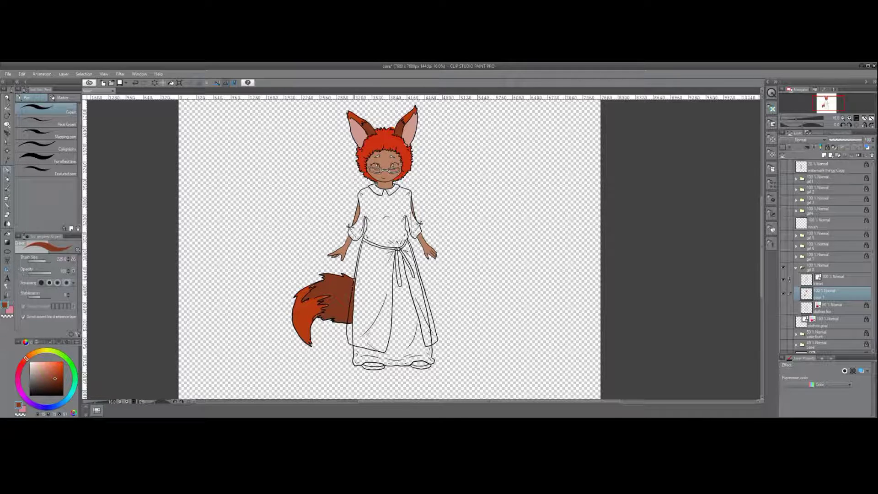
# Fill the eyebrows dark red, the glasses frame grey, the irises yellow and the bodice navy blue
pyautogui.press('g')
pyautogui.scroll(5, 224, 339)
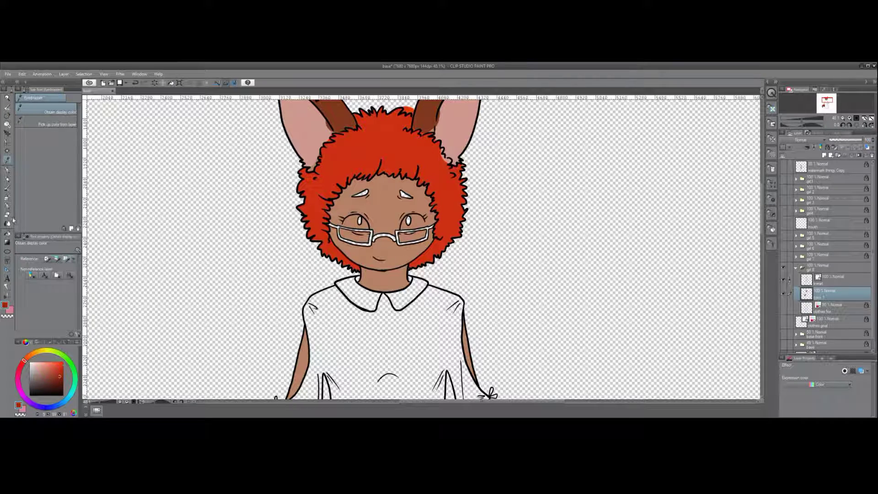
pyautogui.click(49, 367)
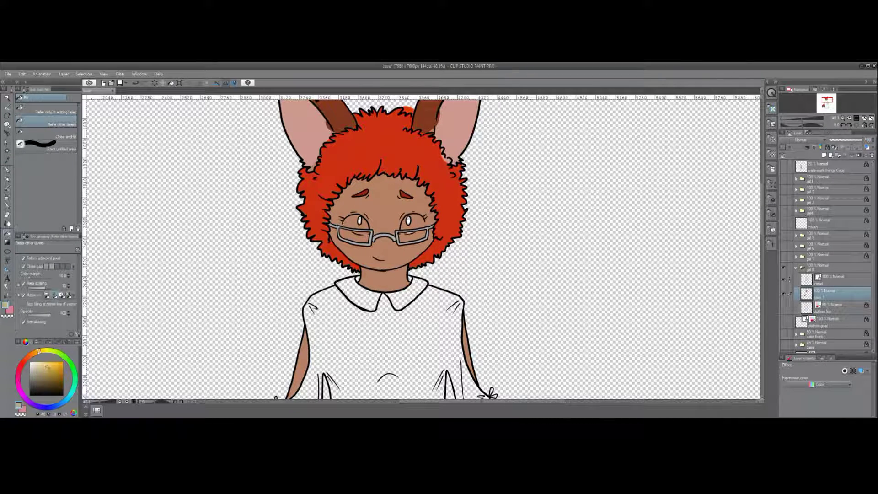
pyautogui.click(55, 406)
pyautogui.click(384, 348)
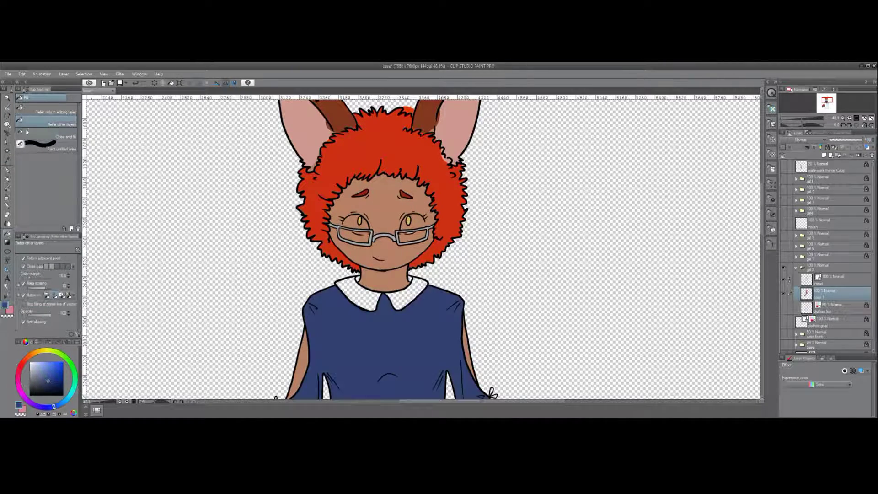
# Fill the skirt navy blue and the collar and tied belt pale lavender
pyautogui.scroll(-6, 384, 347)
pyautogui.click(292, 320)
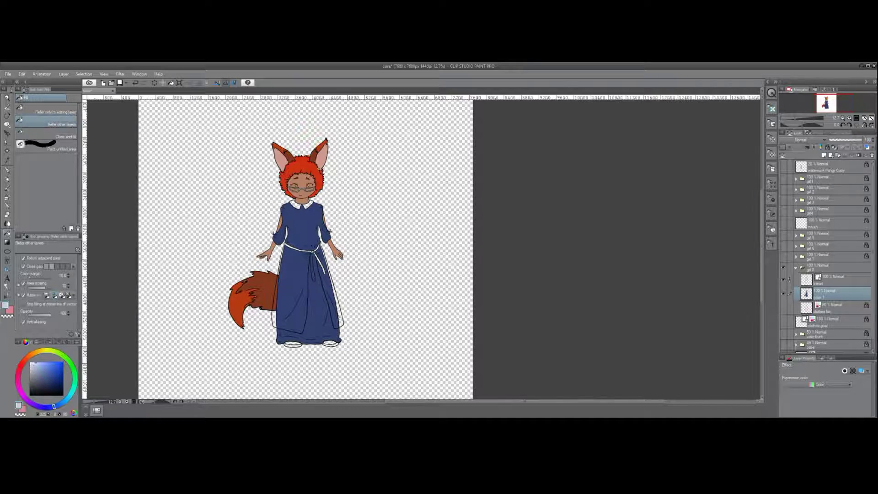
pyautogui.scroll(5, 300, 199)
pyautogui.scroll(-4, 302, 183)
pyautogui.scroll(4, 354, 237)
pyautogui.click(353, 250)
pyautogui.press('p')
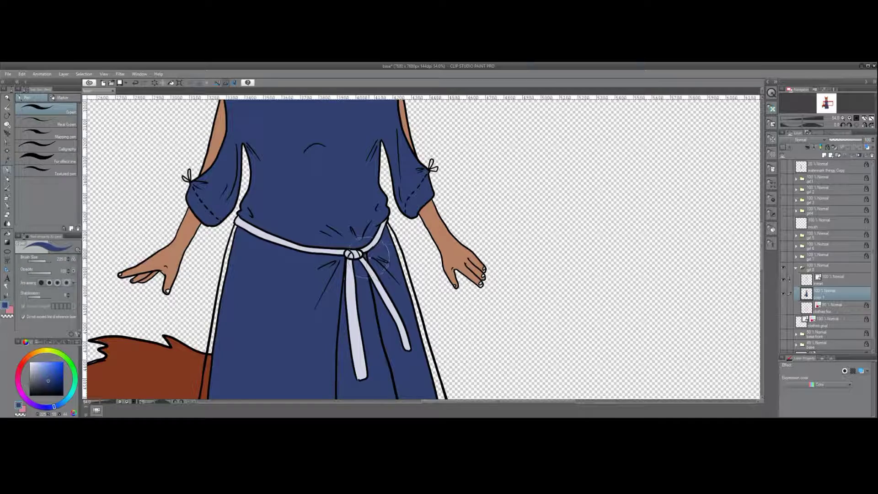
# Fill both shoes dark grey and save the drawing
pyautogui.click(7, 124)
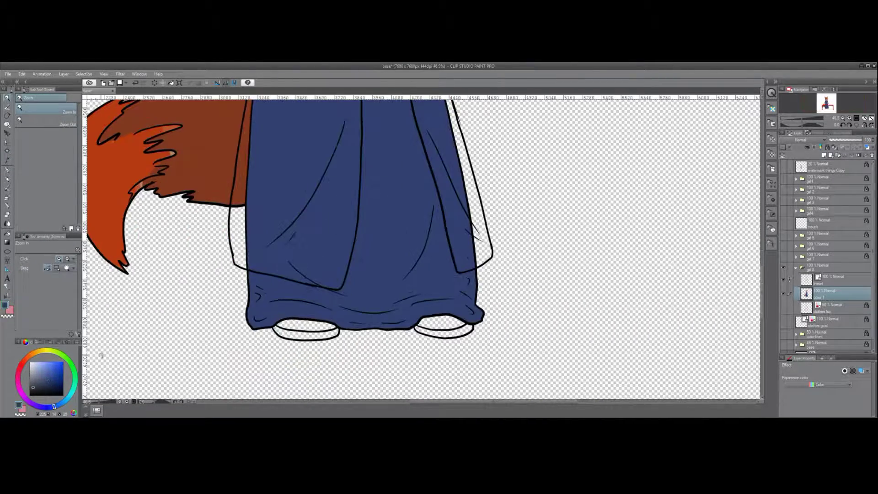
pyautogui.press('g')
pyautogui.click(306, 330)
pyautogui.click(443, 328)
pyautogui.hotkey('ctrl', 's')
# Paint the whites of both eyes near-white around the irises and behind the glasses
pyautogui.hotkey('ctrl', '0')
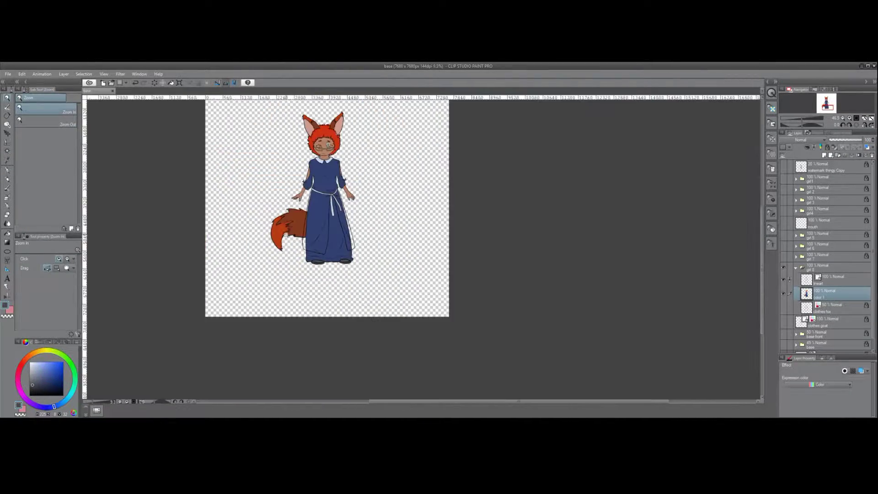
pyautogui.click(319, 157)
pyautogui.press('p')
pyautogui.moveTo(227, 189)
pyautogui.mouseDown()
pyautogui.moveTo(212, 210)
pyautogui.moveTo(263, 231)
pyautogui.mouseUp()
pyautogui.moveTo(339, 197)
pyautogui.mouseDown()
pyautogui.moveTo(341, 219)
pyautogui.moveTo(373, 199)
pyautogui.moveTo(382, 208)
pyautogui.mouseUp()
pyautogui.moveTo(325, 228); pyautogui.dragTo(356, 229)
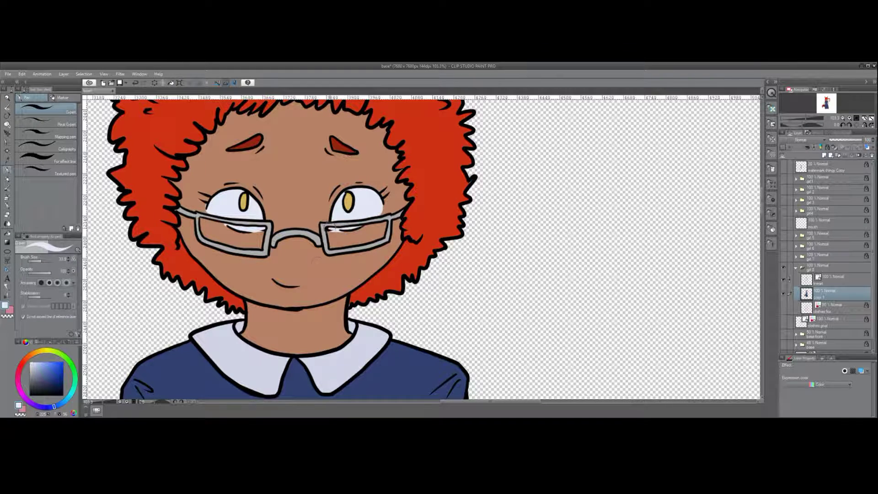
# Touch up the outer edges of the eye whites with the sampled skin colour
pyautogui.keyDown('alt'); pyautogui.click(206, 223); pyautogui.keyUp('alt')
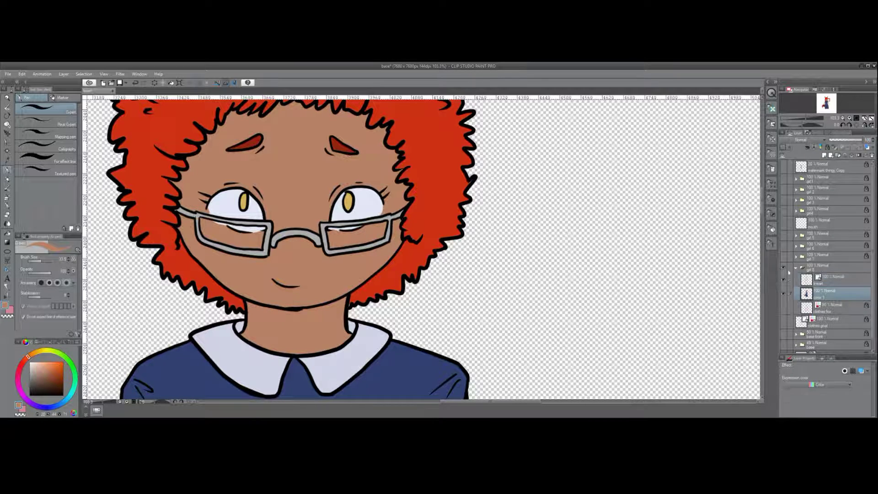
pyautogui.moveTo(375, 220); pyautogui.dragTo(383, 206)
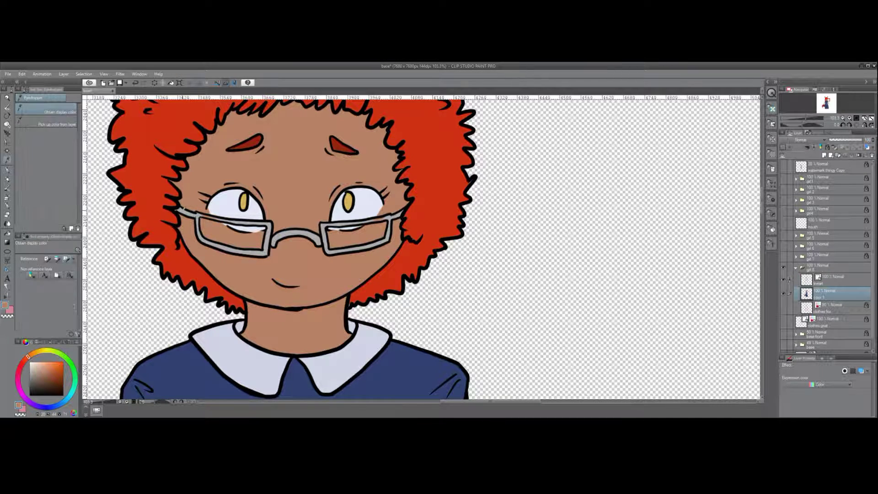
pyautogui.keyDown('alt'); pyautogui.click(208, 216); pyautogui.keyUp('alt')
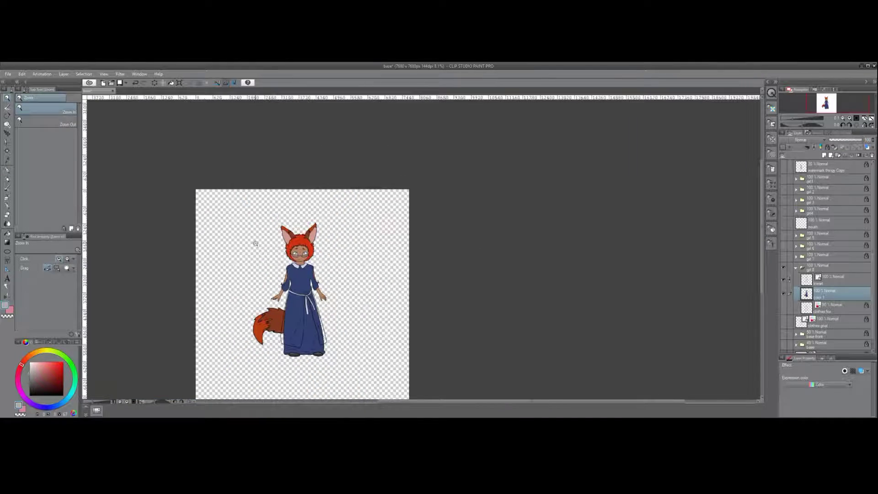
# Add a layer named color dress2, fill the bodice, sleeves and overskirt teal and lower the layer's opacity
pyautogui.hotkey('ctrl', 'shift', 'n')
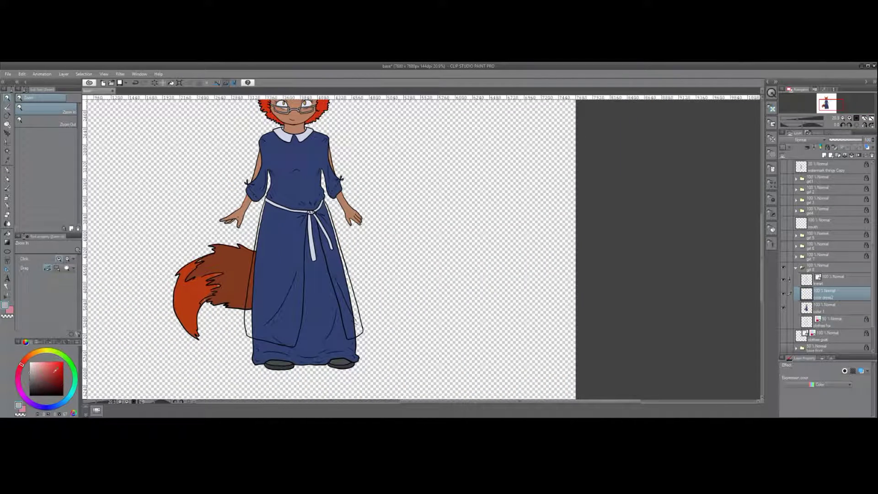
pyautogui.press('g')
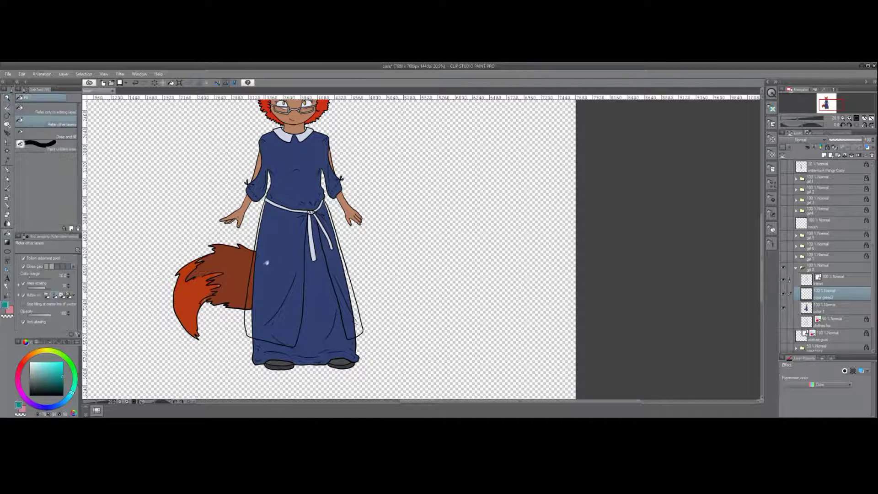
pyautogui.click(282, 245)
pyautogui.click(333, 338)
pyautogui.click(309, 202)
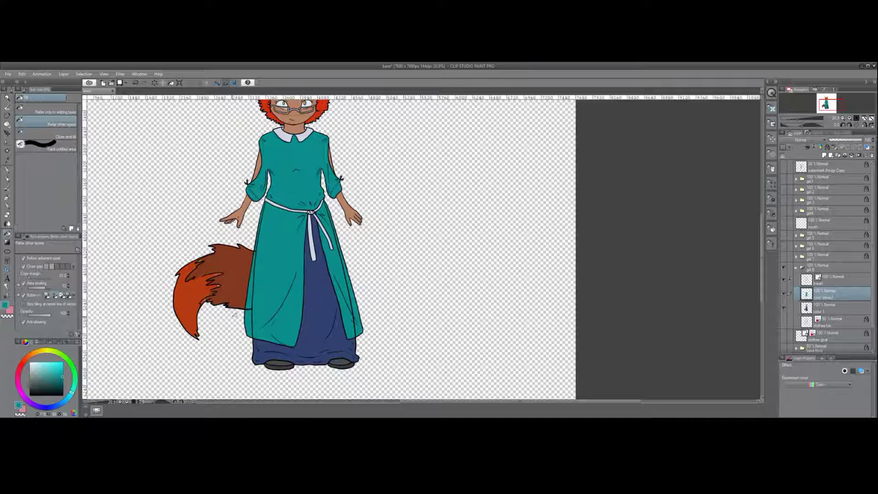
pyautogui.click(841, 140)
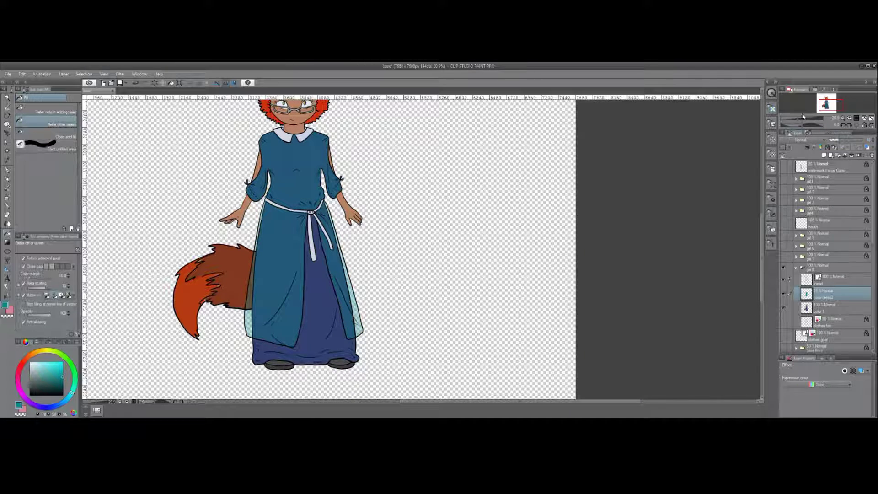
# Refill the bodice, sleeves and overskirt with blue and adjust the color dress2 layer's opacity
pyautogui.keyDown('ctrl'); pyautogui.keyDown('alt'); pyautogui.click(367, 171); pyautogui.keyUp('alt'); pyautogui.keyUp('ctrl')
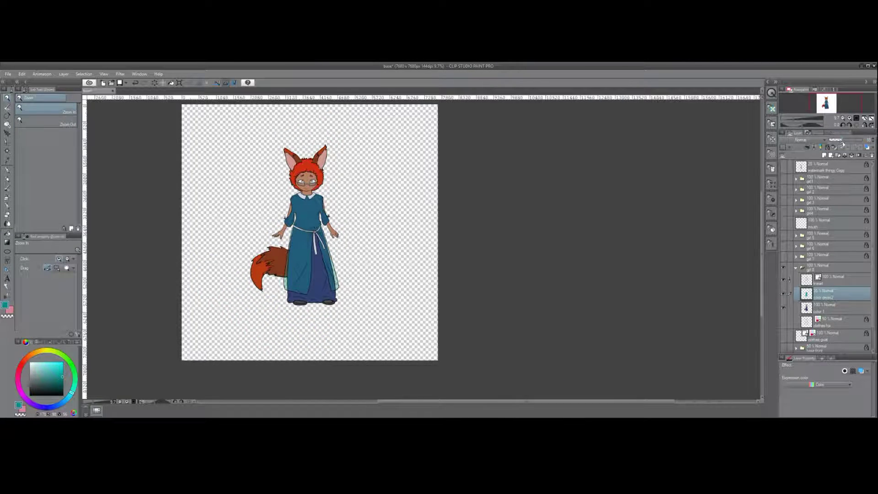
pyautogui.click(64, 400)
pyautogui.press('g')
pyautogui.click(307, 212)
pyautogui.click(297, 263)
pyautogui.click(328, 263)
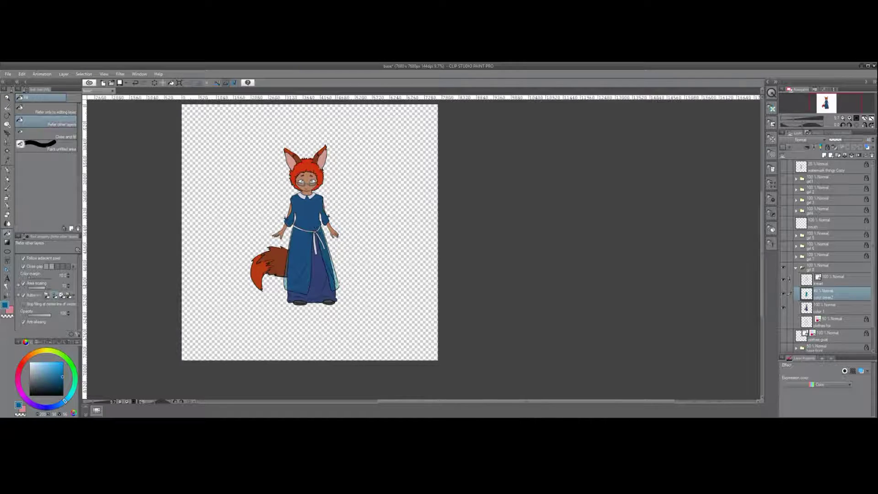
pyautogui.scroll(5, 289, 240)
pyautogui.keyDown('ctrl'); pyautogui.keyDown('alt'); pyautogui.click(329, 290); pyautogui.keyUp('alt'); pyautogui.keyUp('ctrl')
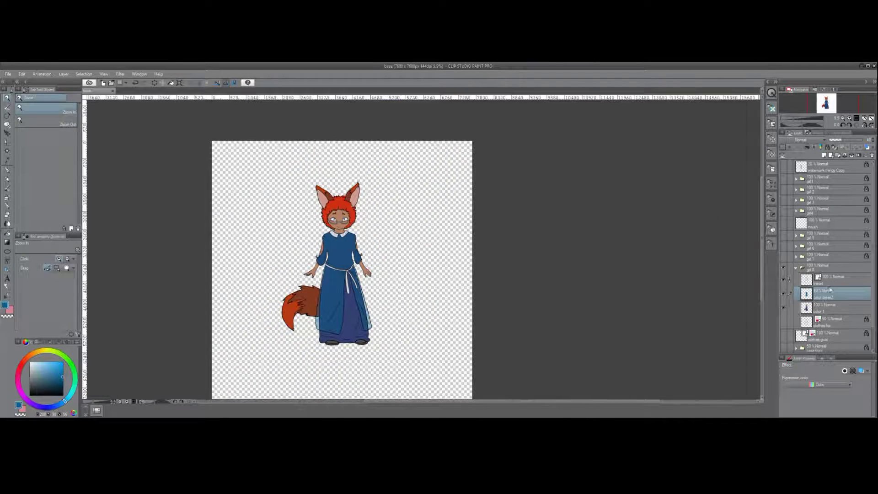
# Add a layer named glasses above the dress colour and fill both lenses light blue
pyautogui.click(827, 150)
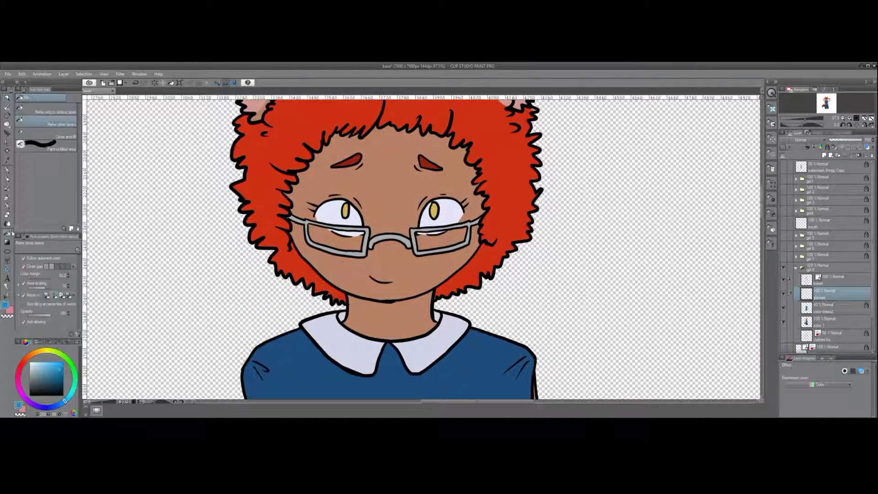
pyautogui.click(441, 238)
pyautogui.click(336, 237)
# Add a layer in Color dodge mode and paint pale slanted glare strokes across both lenses
pyautogui.press('p')
pyautogui.keyDown('alt'); pyautogui.click(260, 325); pyautogui.keyUp('alt')
pyautogui.click(811, 155)
pyautogui.hotkey('ctrl', 'z')
pyautogui.moveTo(320, 227); pyautogui.dragTo(334, 246)
pyautogui.moveTo(342, 238); pyautogui.dragTo(358, 250)
pyautogui.moveTo(309, 224); pyautogui.dragTo(321, 246)
pyautogui.moveTo(423, 231); pyautogui.dragTo(442, 246)
pyautogui.moveTo(447, 232); pyautogui.dragTo(467, 245)
# Lower the Color dodge layer's opacity to soften the lens glare
pyautogui.scroll(-5, 460, 314)
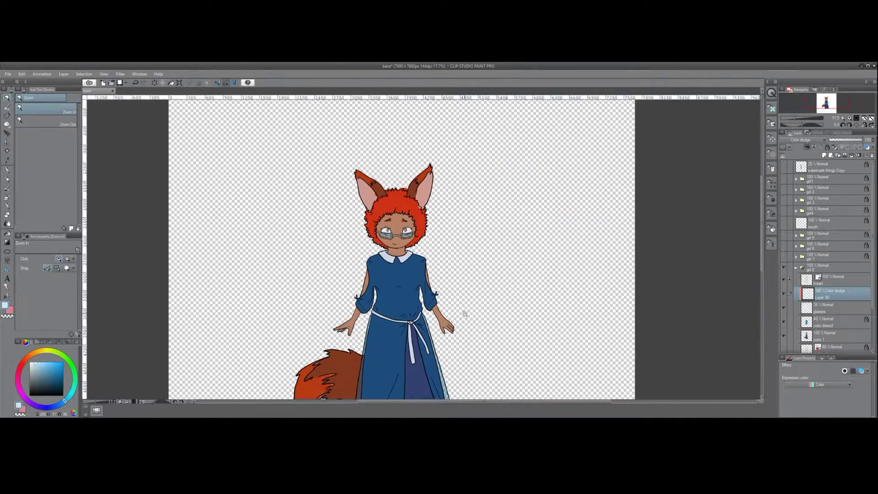
pyautogui.scroll(3, 447, 251)
pyautogui.scroll(-3, 447, 251)
pyautogui.moveTo(866, 139); pyautogui.dragTo(833, 139)
pyautogui.hotkey('ctrl', '+')
pyautogui.hotkey('ctrl', '+')
pyautogui.hotkey('ctrl', '+')
pyautogui.hotkey('ctrl', '-')
pyautogui.hotkey('ctrl', '-')
pyautogui.hotkey('ctrl', '-')
pyautogui.hotkey('ctrl', '-')
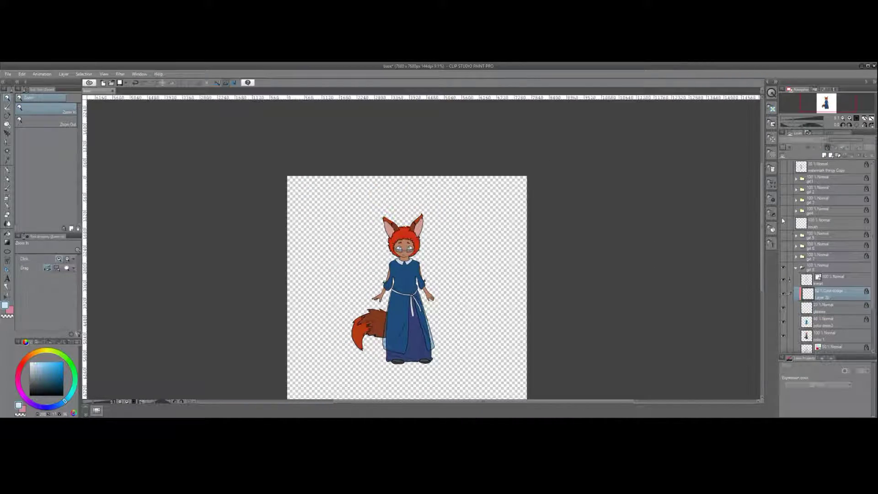
# On the color 1 layer, patch the colour gaps in the tail fur with sampled brown and orange
pyautogui.scroll(-2, 850, 311)
pyautogui.click(837, 291)
pyautogui.scroll(6, 408, 231)
pyautogui.press('e')
pyautogui.press('p')
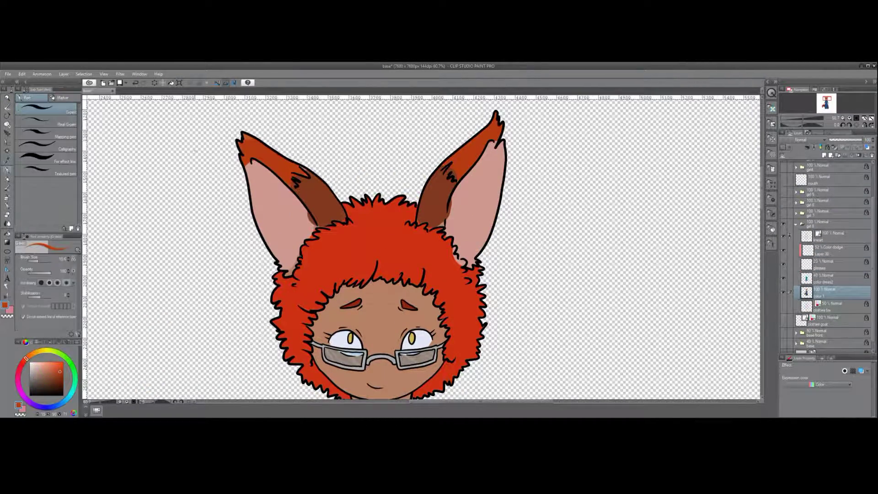
pyautogui.scroll(-10, 423, 249)
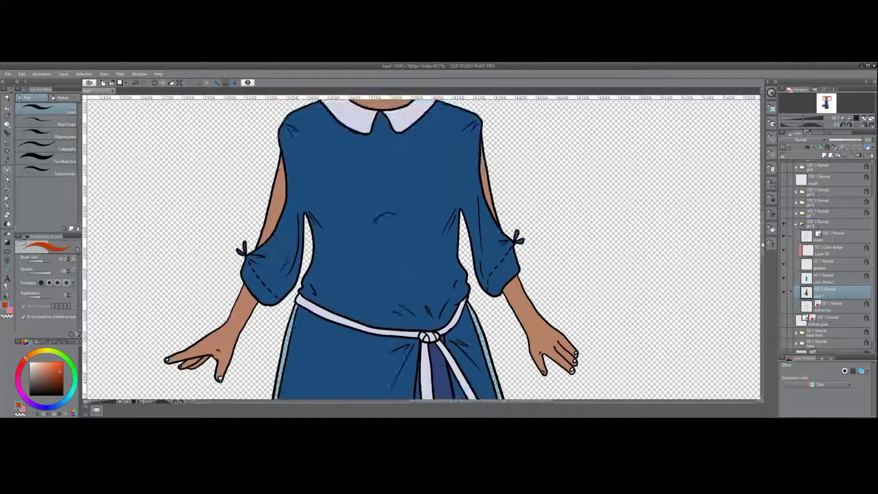
pyautogui.keyDown('alt'); pyautogui.click(417, 128); pyautogui.keyUp('alt')
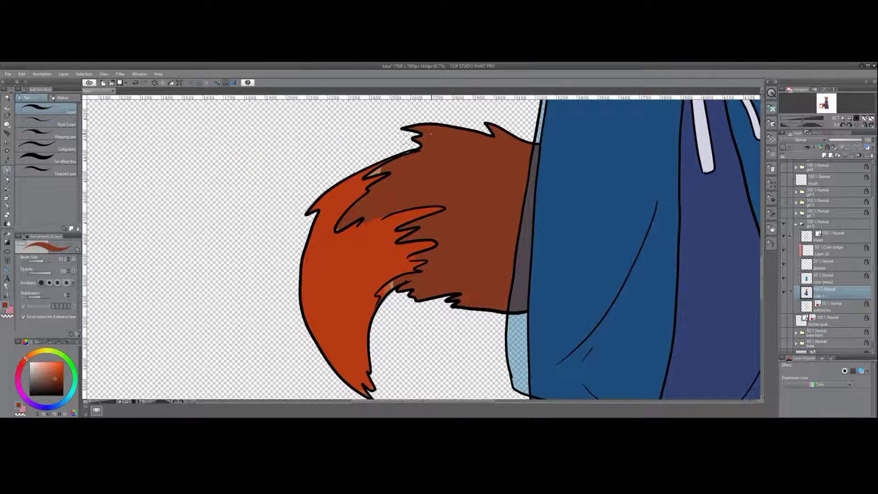
pyautogui.moveTo(394, 280); pyautogui.dragTo(384, 294)
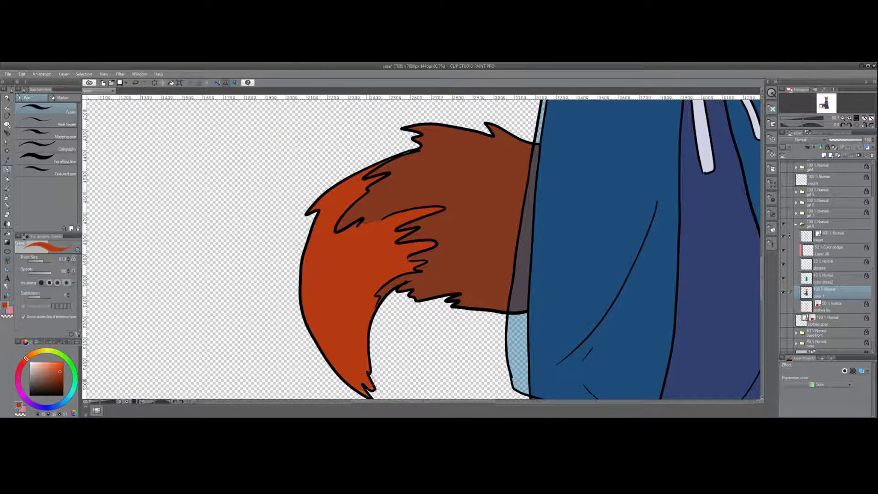
# Patch the gaps along the inner ears and hair edge with the sampled ear and hair colours
pyautogui.scroll(10, 412, 264)
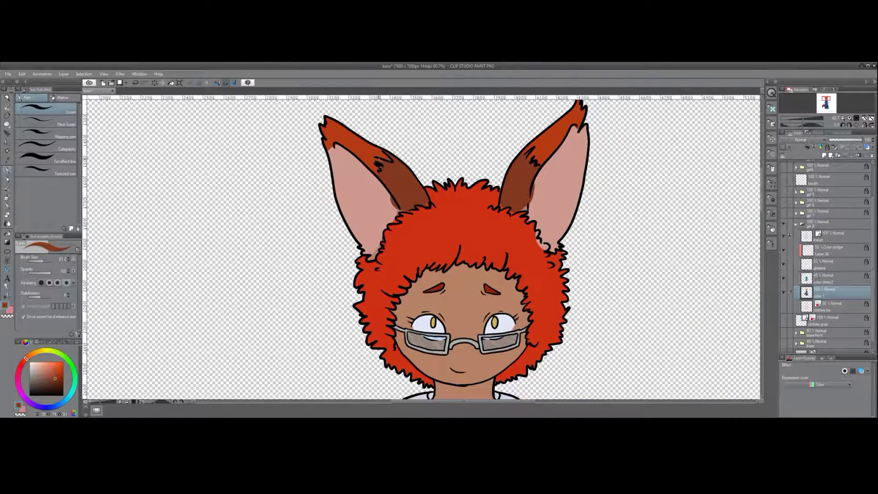
pyautogui.keyDown('alt'); pyautogui.click(391, 219); pyautogui.keyUp('alt')
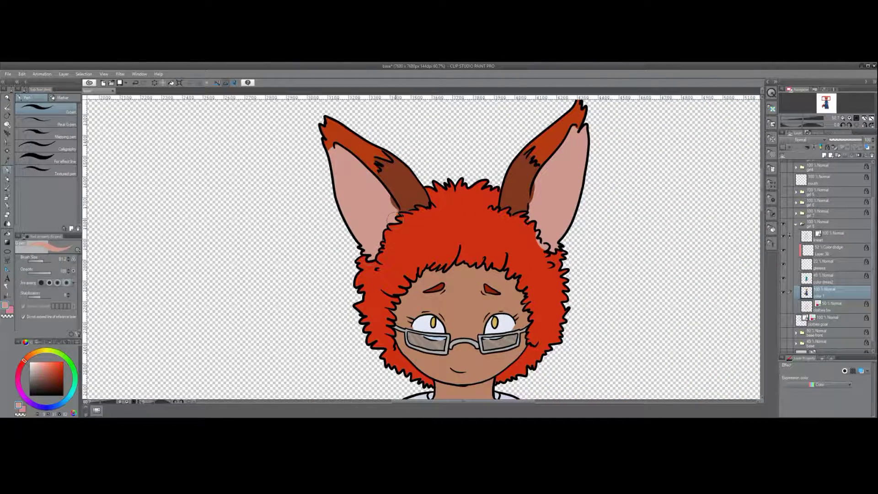
pyautogui.keyDown('alt'); pyautogui.click(551, 240); pyautogui.keyUp('alt')
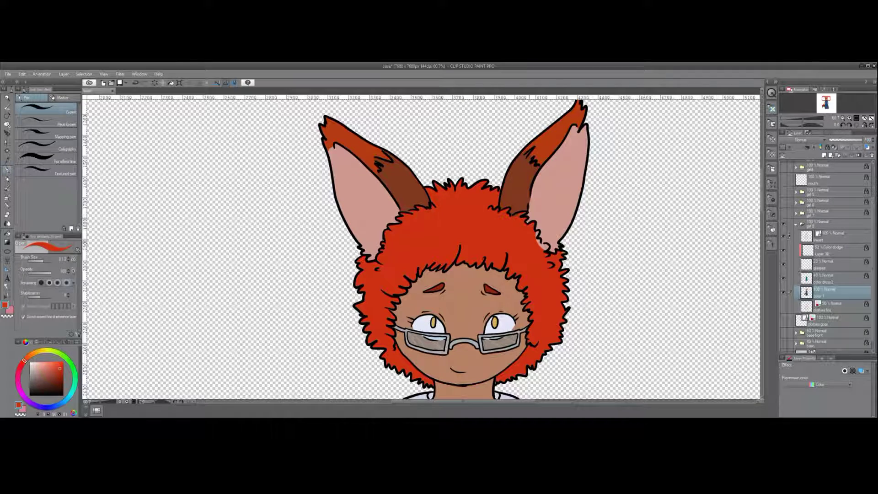
pyautogui.moveTo(539, 242); pyautogui.dragTo(562, 250)
# Paint a fur rim along the outer edges of both ears, brown near the base and orange toward the tips
pyautogui.click(55, 378)
pyautogui.moveTo(340, 204)
pyautogui.mouseDown()
pyautogui.moveTo(359, 247)
pyautogui.moveTo(378, 260)
pyautogui.mouseUp()
pyautogui.hotkey('ctrl', 'z')
pyautogui.moveTo(581, 180); pyautogui.dragTo(552, 251)
pyautogui.moveTo(575, 215); pyautogui.dragTo(542, 244)
pyautogui.moveTo(578, 181); pyautogui.dragTo(571, 219)
pyautogui.click(60, 371)
pyautogui.moveTo(322, 148); pyautogui.dragTo(336, 198)
pyautogui.moveTo(587, 122); pyautogui.dragTo(585, 183)
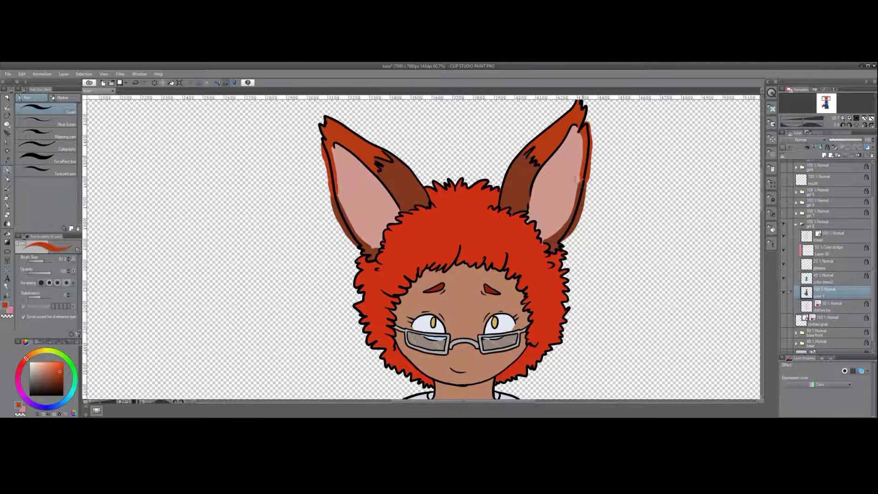
# Erase the fur colour spilling outside the ear outlines, refine the brown and orange rims, and save the file
pyautogui.press('e')
pyautogui.moveTo(589, 123); pyautogui.dragTo(577, 240)
pyautogui.press('p')
pyautogui.click(55, 378)
pyautogui.moveTo(338, 194)
pyautogui.mouseDown()
pyautogui.moveTo(359, 236)
pyautogui.moveTo(378, 249)
pyautogui.mouseUp()
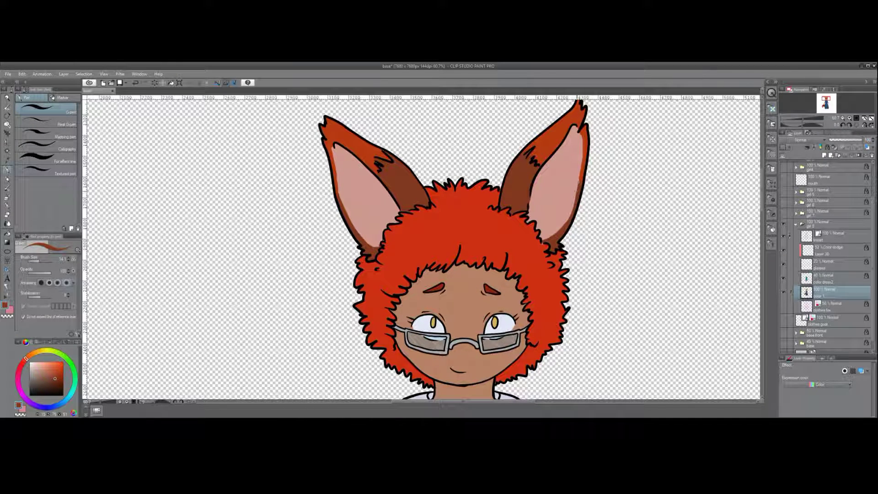
pyautogui.click(60, 371)
pyautogui.moveTo(331, 146); pyautogui.dragTo(334, 158)
pyautogui.hotkey('ctrl', 's')
# Colour the tops of both shoes pale lavender
pyautogui.click(7, 99)
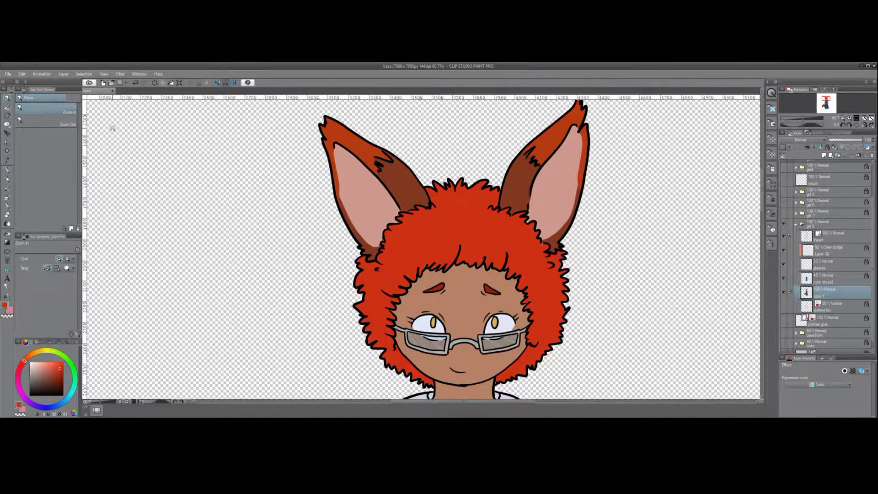
pyautogui.hotkey('ctrl', '0')
pyautogui.click(457, 377)
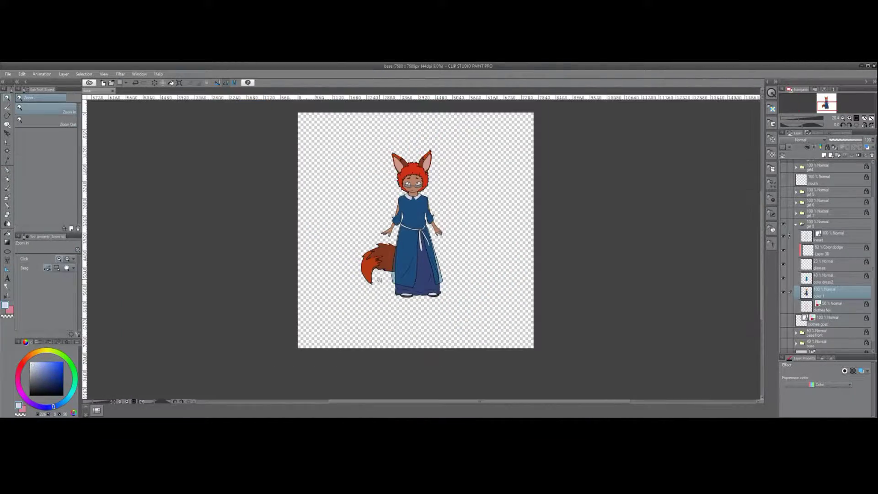
pyautogui.keyDown('alt'); pyautogui.click(370, 296); pyautogui.keyUp('alt')
# Add a layer in Multiply mode above color 1 and choose a dark reddish brown for shading
pyautogui.click(824, 156)
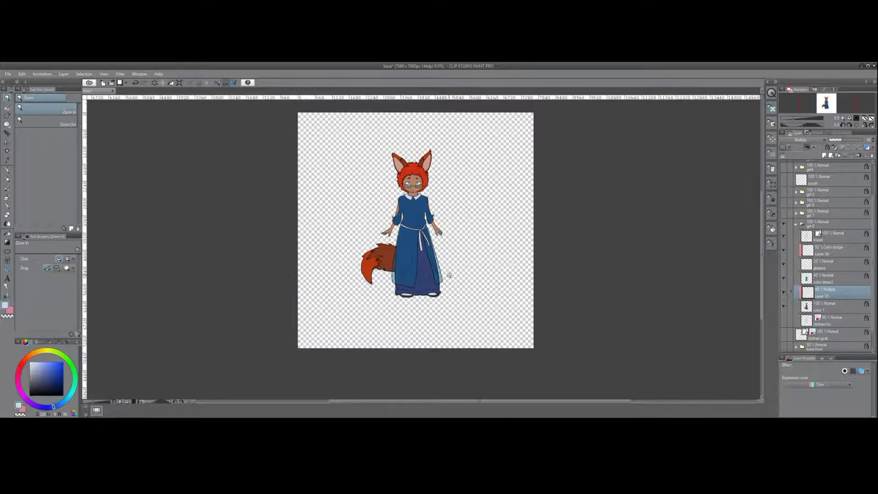
pyautogui.press('p')
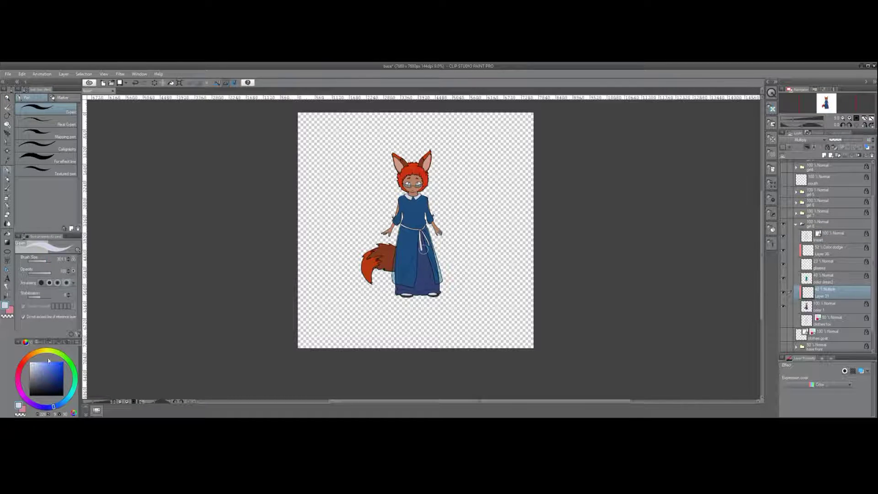
pyautogui.click(32, 354)
pyautogui.click(49, 381)
pyautogui.click(26, 359)
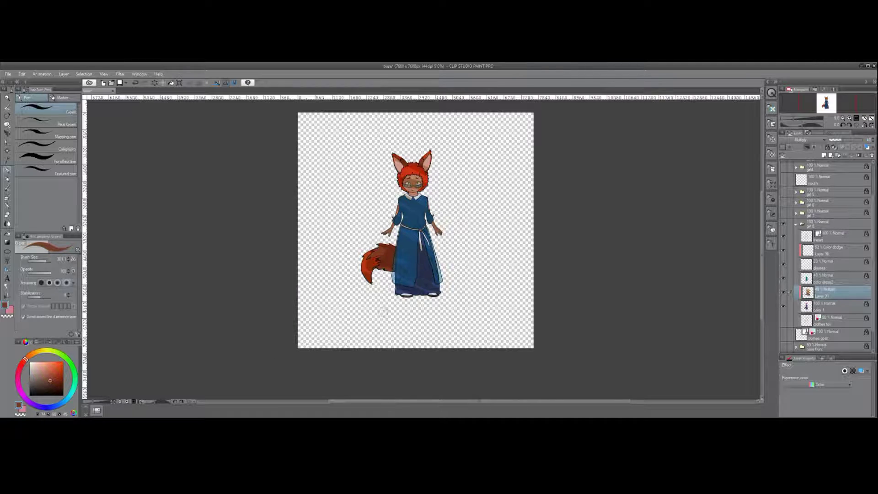
# Add a new layer above the line art and paint a large reddish-brown swatch beside the head
pyautogui.scroll(5, 137, 249)
pyautogui.hotkey('ctrl', 'shift', 'n')
pyautogui.moveTo(658, 174); pyautogui.dragTo(672, 183)
pyautogui.moveTo(727, 181); pyautogui.dragTo(658, 196)
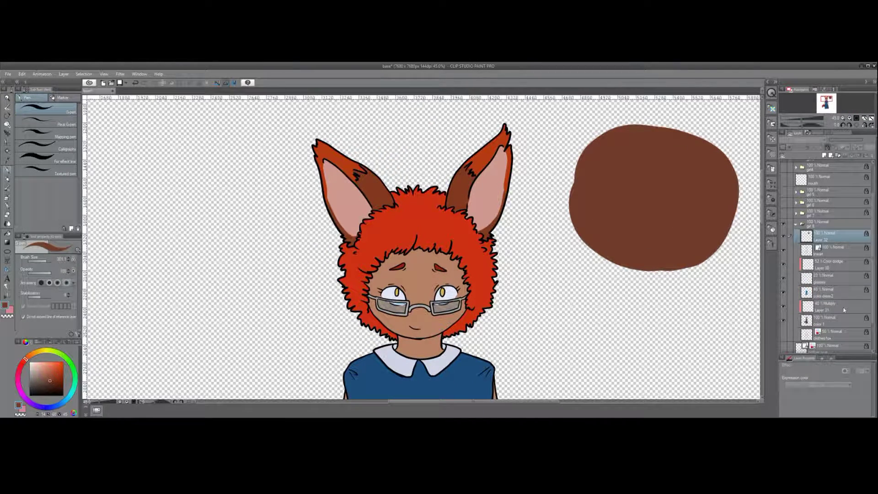
# On the Multiply layer, reduce the brush size and paint shadows around the inner and lower parts of both ears
pyautogui.click(827, 307)
pyautogui.click(43, 261)
pyautogui.moveTo(366, 218); pyautogui.dragTo(350, 243)
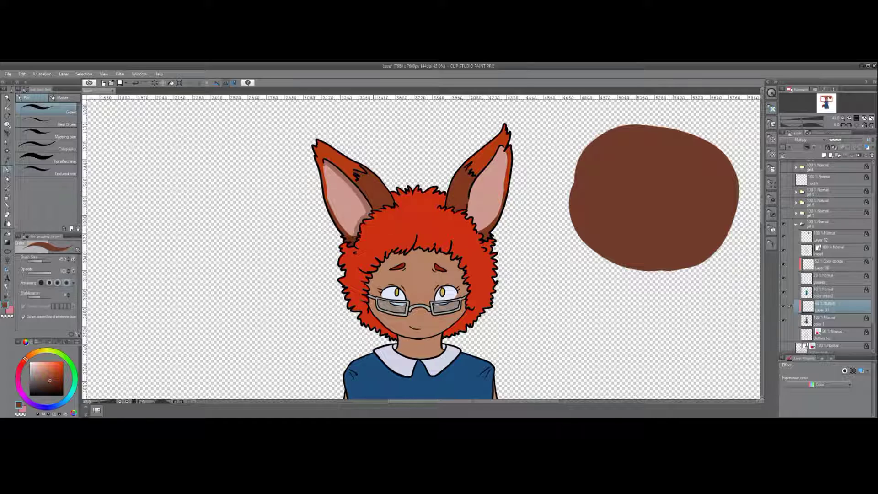
pyautogui.moveTo(391, 205)
pyautogui.mouseDown()
pyautogui.moveTo(457, 203)
pyautogui.moveTo(500, 151)
pyautogui.moveTo(478, 238)
pyautogui.moveTo(473, 209)
pyautogui.moveTo(362, 232)
pyautogui.mouseUp()
pyautogui.moveTo(453, 208); pyautogui.dragTo(491, 251)
# Shade the lower hair, the face beneath the fringe and the neck below the chin
pyautogui.moveTo(364, 277); pyautogui.dragTo(393, 339)
pyautogui.moveTo(445, 334)
pyautogui.mouseDown()
pyautogui.moveTo(471, 311)
pyautogui.moveTo(478, 256)
pyautogui.mouseUp()
pyautogui.moveTo(343, 286)
pyautogui.mouseDown()
pyautogui.moveTo(354, 309)
pyautogui.moveTo(400, 338)
pyautogui.moveTo(445, 345)
pyautogui.mouseUp()
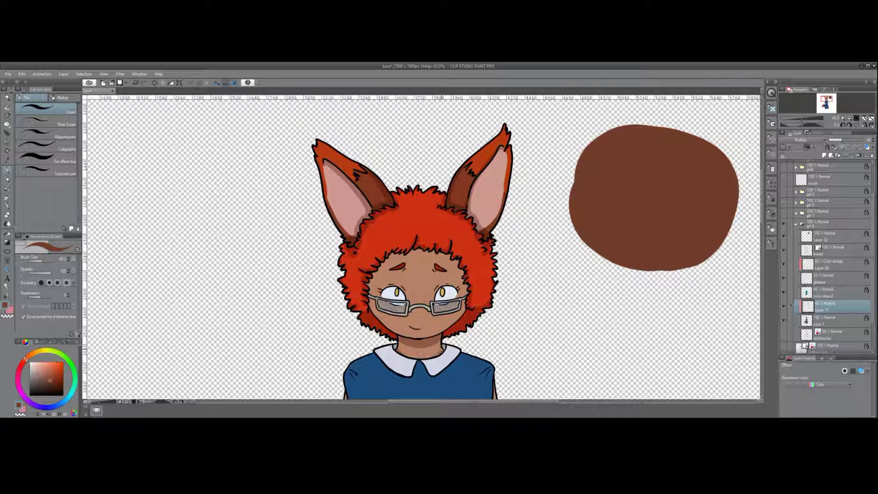
pyautogui.moveTo(380, 262)
pyautogui.mouseDown()
pyautogui.moveTo(452, 254)
pyautogui.moveTo(467, 313)
pyautogui.mouseUp()
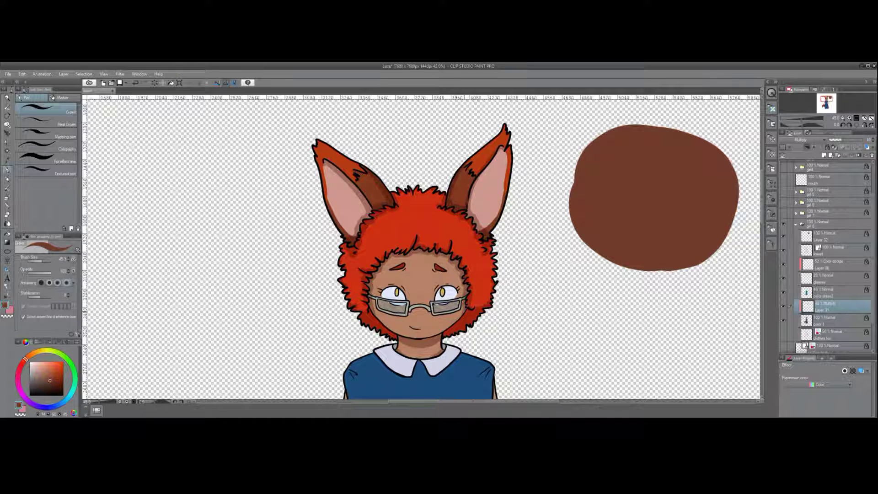
# Extend the shading along the outer rims and inner edges of both ears
pyautogui.moveTo(320, 173); pyautogui.dragTo(315, 151)
pyautogui.moveTo(507, 176); pyautogui.dragTo(506, 135)
pyautogui.moveTo(325, 174); pyautogui.dragTo(329, 211)
pyautogui.moveTo(505, 187); pyautogui.dragTo(505, 203)
pyautogui.moveTo(499, 153); pyautogui.dragTo(471, 210)
pyautogui.moveTo(487, 167); pyautogui.dragTo(473, 213)
# Shade the bodice folds at the shoulders, underarms and waist, and the folds in the sleeves
pyautogui.scroll(-5, 713, 229)
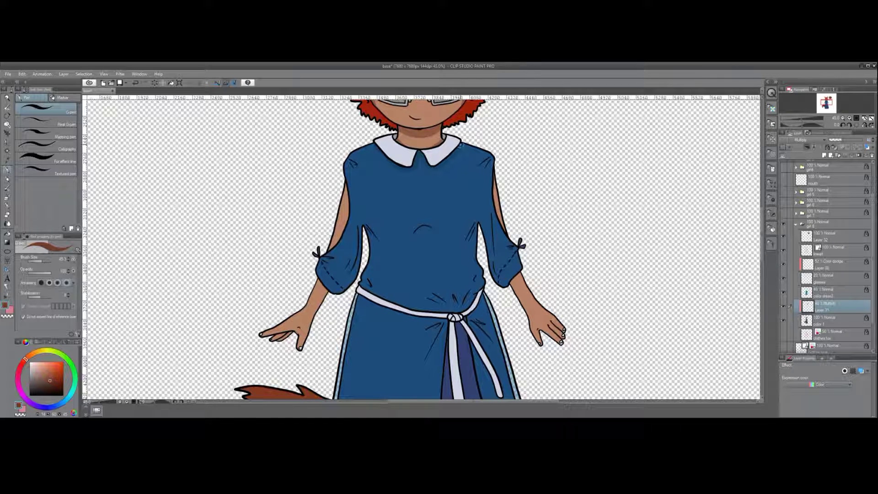
pyautogui.moveTo(493, 154); pyautogui.dragTo(481, 165)
pyautogui.moveTo(321, 261)
pyautogui.mouseDown()
pyautogui.moveTo(337, 273)
pyautogui.moveTo(372, 240)
pyautogui.mouseUp()
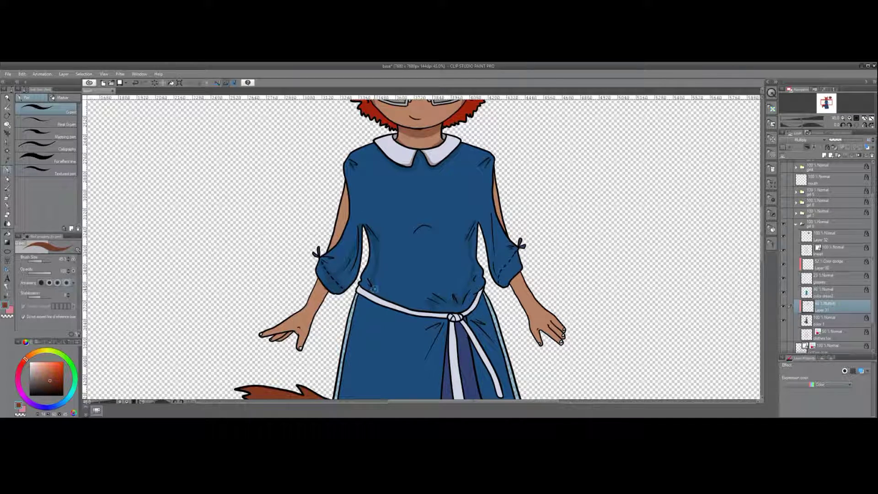
pyautogui.moveTo(473, 295); pyautogui.dragTo(450, 306)
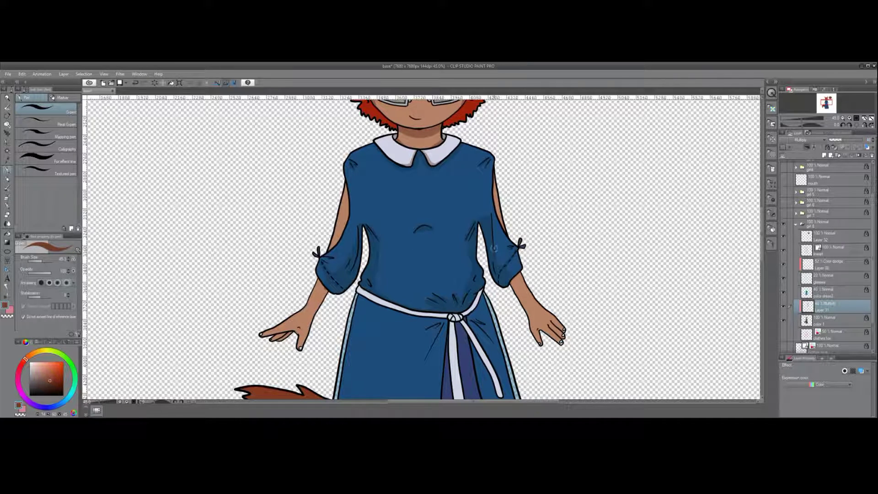
# Paint shadows along both upper arms, forearms and hands
pyautogui.moveTo(347, 174); pyautogui.dragTo(321, 249)
pyautogui.moveTo(492, 175)
pyautogui.mouseDown()
pyautogui.moveTo(531, 320)
pyautogui.moveTo(556, 334)
pyautogui.mouseUp()
pyautogui.moveTo(325, 279)
pyautogui.mouseDown()
pyautogui.moveTo(327, 299)
pyautogui.moveTo(299, 352)
pyautogui.moveTo(270, 335)
pyautogui.moveTo(284, 341)
pyautogui.mouseUp()
# Shade the overskirt folds below the waist and the shadows on and beside the hanging sash ends
pyautogui.scroll(-5, 484, 312)
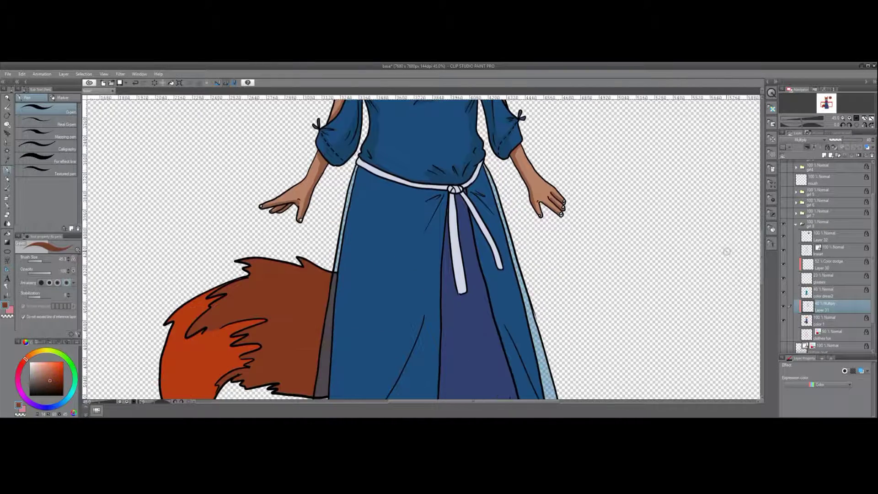
pyautogui.moveTo(423, 191); pyautogui.dragTo(440, 218)
pyautogui.moveTo(480, 167)
pyautogui.mouseDown()
pyautogui.moveTo(471, 195)
pyautogui.moveTo(489, 227)
pyautogui.moveTo(496, 251)
pyautogui.mouseUp()
pyautogui.moveTo(461, 200); pyautogui.dragTo(462, 294)
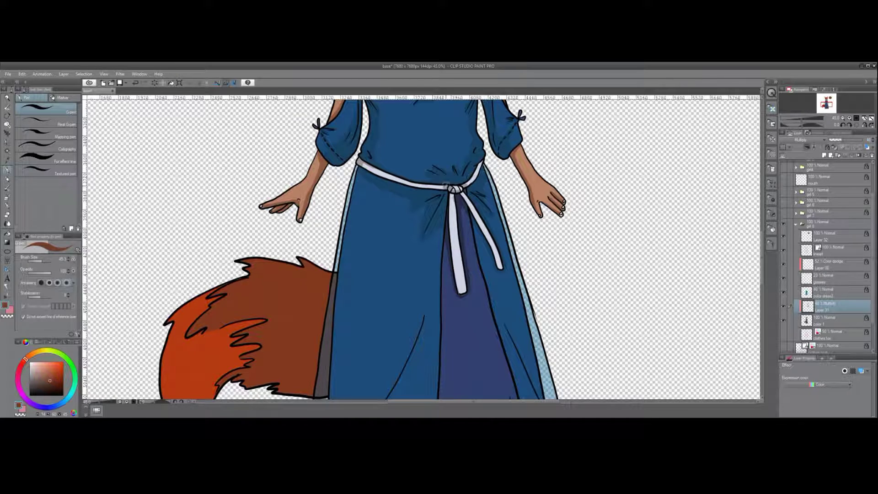
# Shade the underskirt's long fold, its gathered hem and the shoes, undoing the last stray stroke
pyautogui.scroll(-7, 431, 316)
pyautogui.moveTo(509, 221)
pyautogui.mouseDown()
pyautogui.moveTo(438, 292)
pyautogui.moveTo(506, 223)
pyautogui.mouseUp()
pyautogui.moveTo(336, 300)
pyautogui.mouseDown()
pyautogui.moveTo(354, 313)
pyautogui.moveTo(414, 322)
pyautogui.mouseUp()
pyautogui.moveTo(329, 322)
pyautogui.mouseDown()
pyautogui.moveTo(409, 330)
pyautogui.moveTo(555, 322)
pyautogui.mouseUp()
pyautogui.moveTo(360, 332)
pyautogui.mouseDown()
pyautogui.moveTo(422, 337)
pyautogui.moveTo(405, 341)
pyautogui.mouseUp()
pyautogui.moveTo(494, 327)
pyautogui.mouseDown()
pyautogui.moveTo(525, 345)
pyautogui.moveTo(526, 338)
pyautogui.moveTo(423, 308)
pyautogui.moveTo(531, 316)
pyautogui.mouseUp()
pyautogui.moveTo(537, 294); pyautogui.dragTo(546, 307)
pyautogui.hotkey('ctrl', 'z')
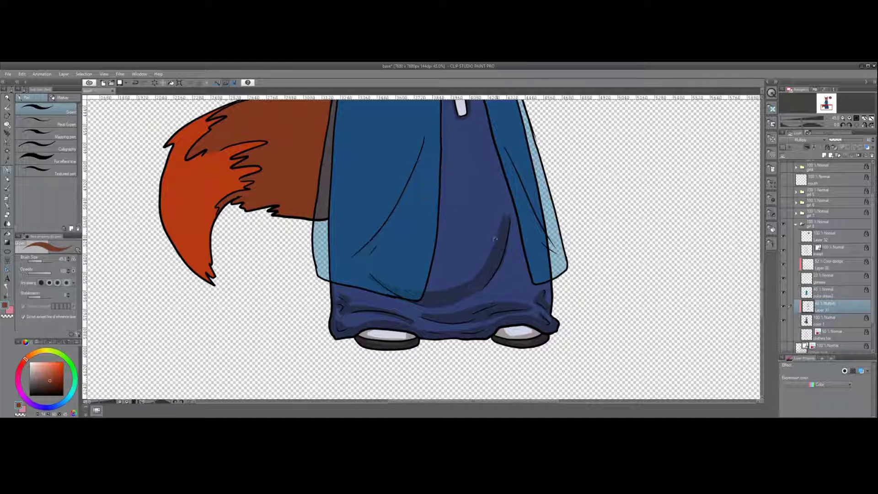
# Shade the underside of the tail and the area beside the skirt, and save the file
pyautogui.scroll(3, 335, 275)
pyautogui.moveTo(320, 292); pyautogui.dragTo(243, 346)
pyautogui.moveTo(311, 324); pyautogui.dragTo(197, 384)
pyautogui.moveTo(326, 279); pyautogui.dragTo(284, 365)
pyautogui.moveTo(302, 330)
pyautogui.mouseDown()
pyautogui.moveTo(202, 375)
pyautogui.moveTo(199, 387)
pyautogui.mouseUp()
pyautogui.scroll(-2, 199, 387)
pyautogui.moveTo(213, 288); pyautogui.dragTo(192, 339)
pyautogui.moveTo(334, 153); pyautogui.dragTo(323, 228)
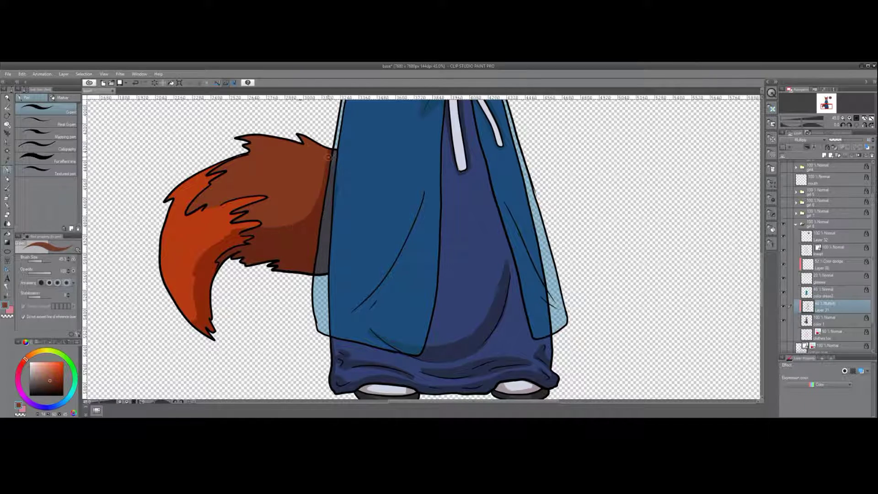
pyautogui.hotkey('ctrl', 's')
# On the color 1 layer, fill the white fingernails with dusky pink and save the file
pyautogui.scroll(-5, 316, 288)
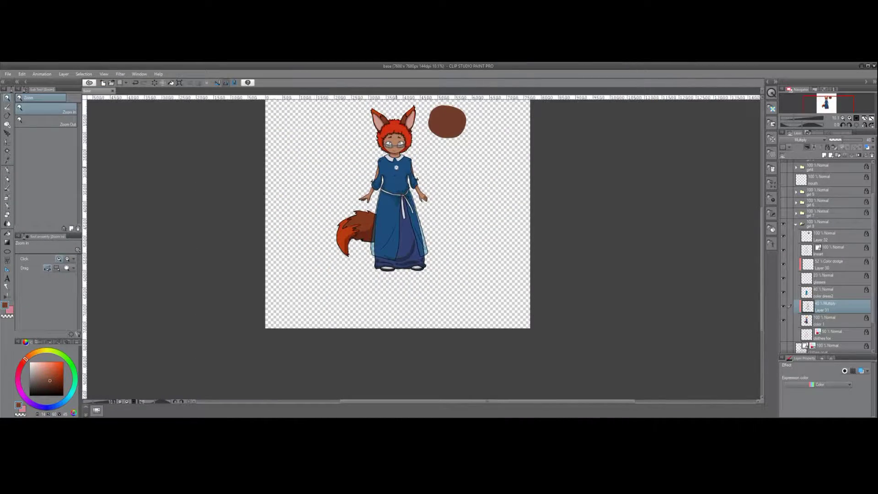
pyautogui.scroll(4, 401, 174)
pyautogui.press('p')
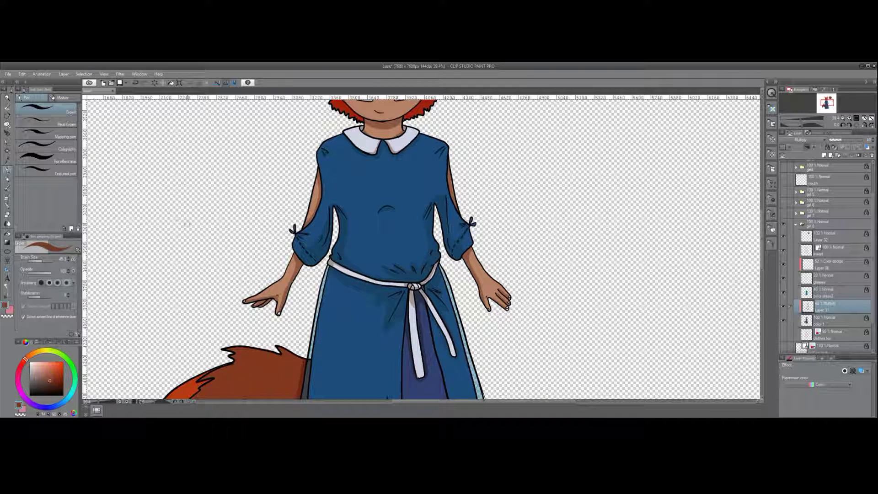
pyautogui.scroll(5, 264, 308)
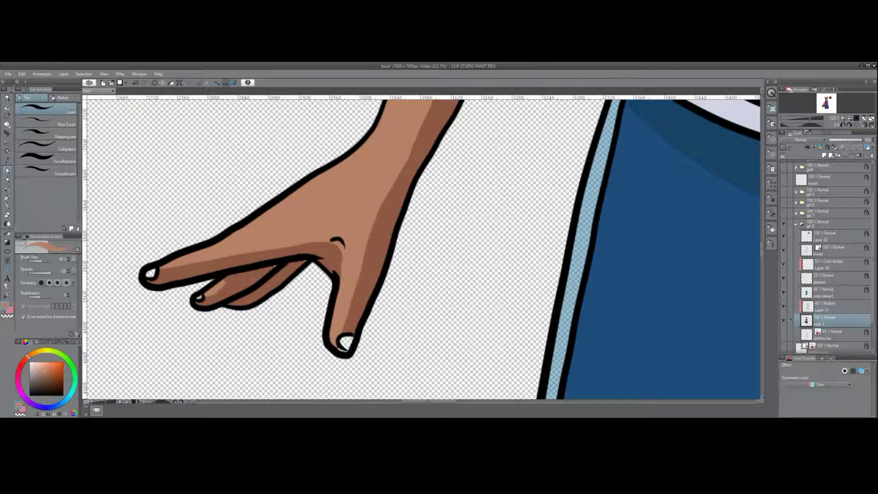
pyautogui.click(845, 322)
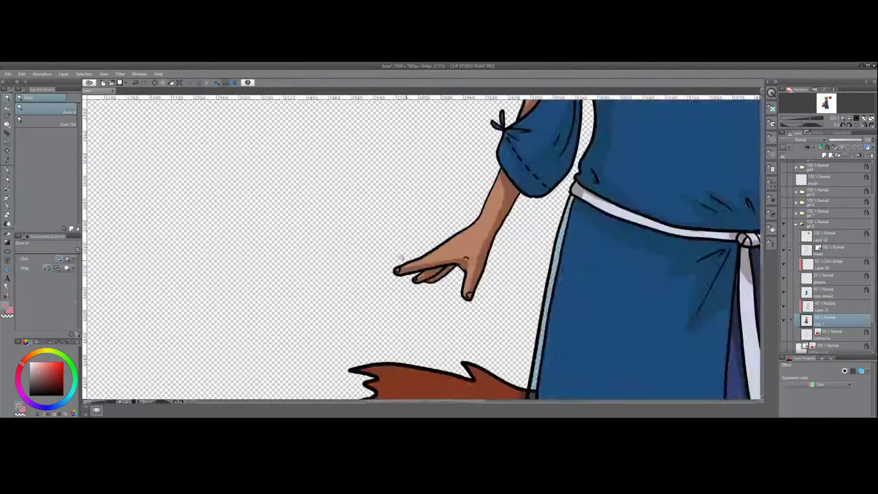
pyautogui.moveTo(401, 258); pyautogui.dragTo(357, 325)
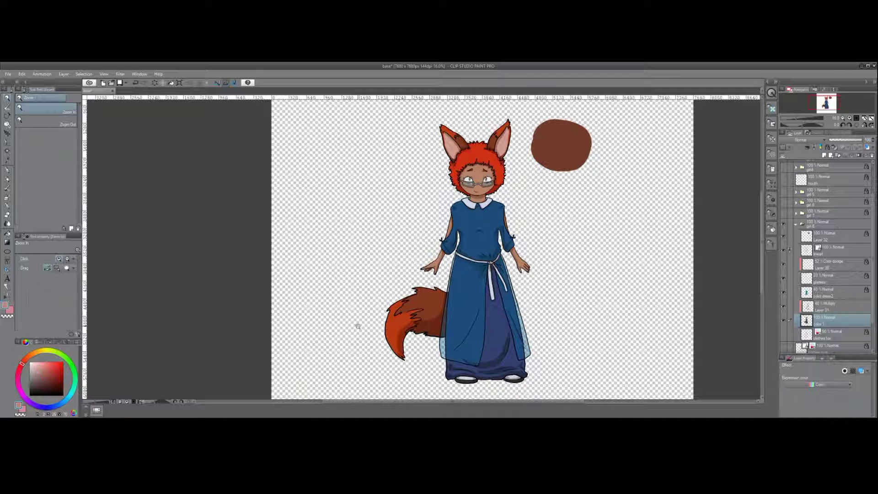
pyautogui.hotkey('ctrl', 's')
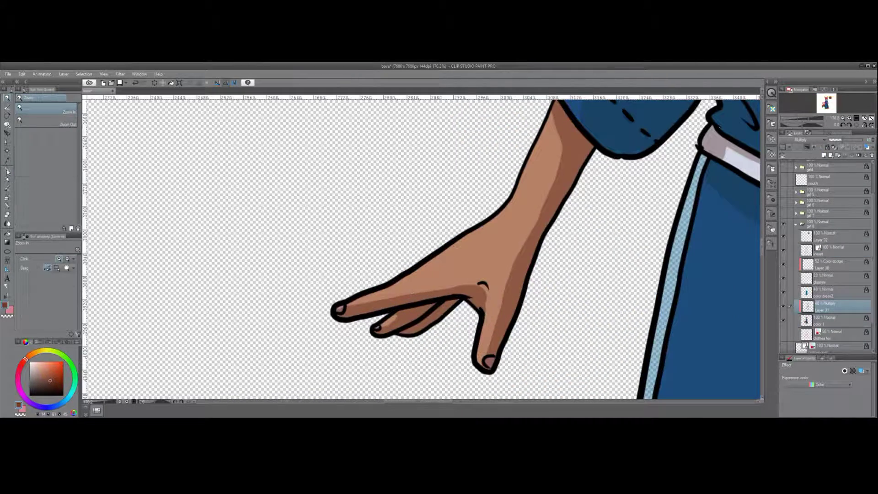
# On the Multiply layer, refine the shadows on the fingers, thumbs and nails with a smaller brush
pyautogui.press('p')
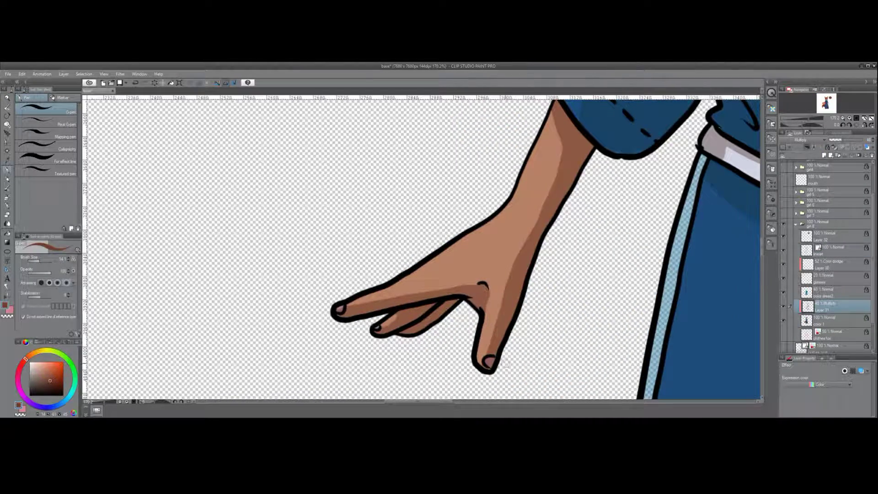
pyautogui.press('e')
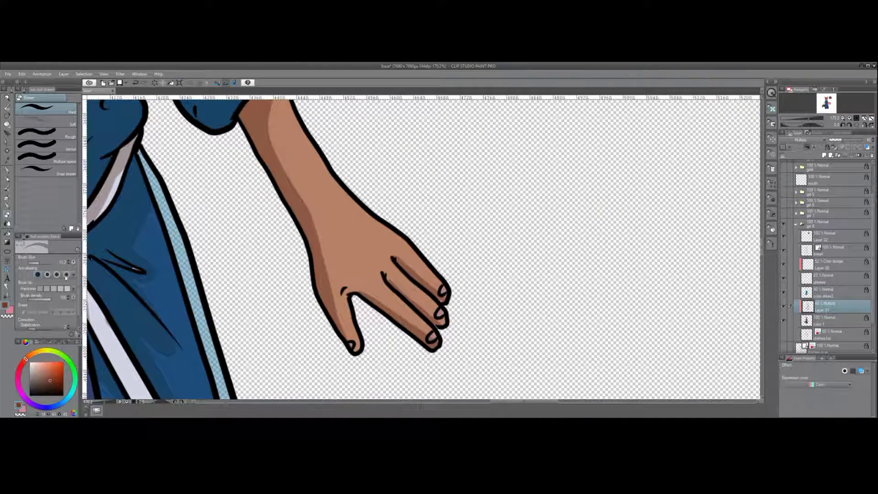
pyautogui.press('p')
pyautogui.moveTo(340, 307); pyautogui.dragTo(357, 347)
pyautogui.moveTo(340, 288); pyautogui.dragTo(432, 336)
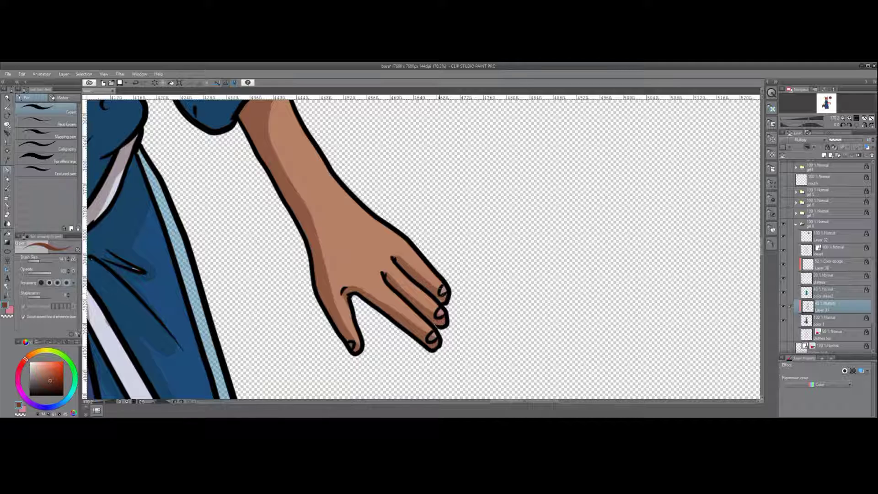
pyautogui.moveTo(342, 295); pyautogui.dragTo(354, 347)
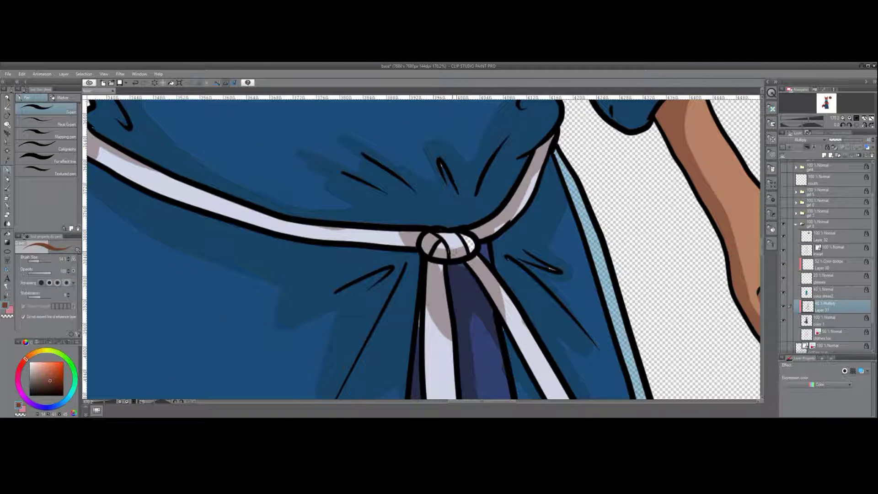
# Touch up the shadows along the belt and its knot on the Multiply layer, and save the file
pyautogui.press('e')
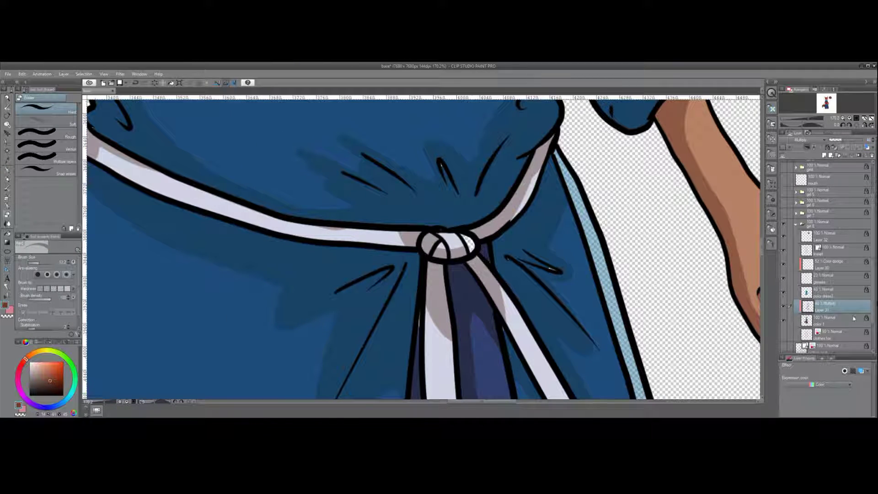
pyautogui.hotkey('alt', '[')
pyautogui.press('p')
pyautogui.hotkey('alt', ']')
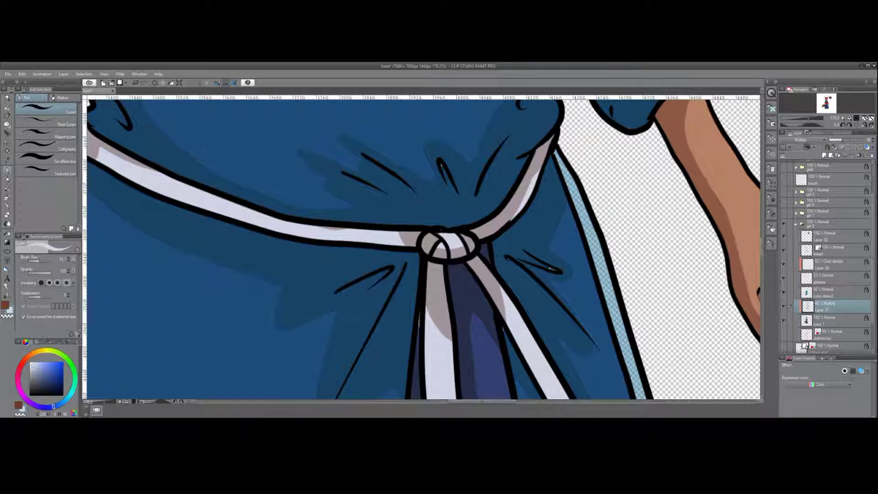
pyautogui.click(6, 304)
pyautogui.press('e')
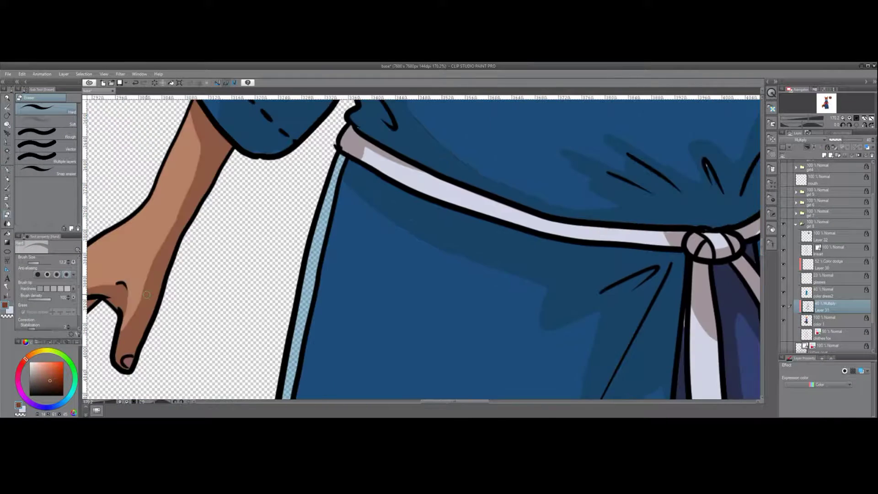
pyautogui.scroll(-6, 146, 295)
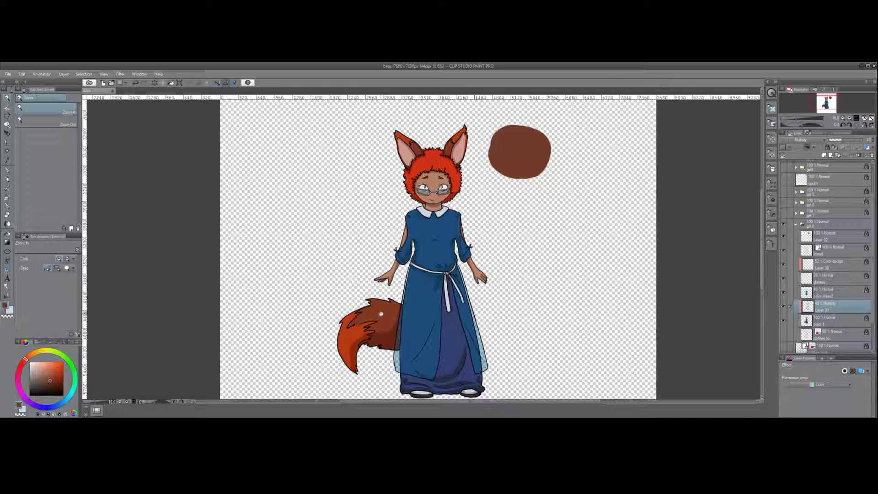
# Shade the face around the glasses, the whites of the eyes and the eye sockets on the Multiply layer
pyautogui.scroll(4, 402, 151)
pyautogui.scroll(3, 402, 151)
pyautogui.press('p')
pyautogui.moveTo(302, 235)
pyautogui.mouseDown()
pyautogui.moveTo(359, 288)
pyautogui.moveTo(457, 272)
pyautogui.moveTo(500, 286)
pyautogui.moveTo(553, 252)
pyautogui.mouseUp()
pyautogui.moveTo(316, 249)
pyautogui.mouseDown()
pyautogui.moveTo(353, 278)
pyautogui.moveTo(404, 265)
pyautogui.moveTo(488, 268)
pyautogui.mouseUp()
pyautogui.moveTo(313, 216)
pyautogui.mouseDown()
pyautogui.moveTo(372, 198)
pyautogui.moveTo(397, 242)
pyautogui.mouseUp()
pyautogui.moveTo(395, 253); pyautogui.dragTo(346, 258)
pyautogui.moveTo(526, 200)
pyautogui.mouseDown()
pyautogui.moveTo(473, 242)
pyautogui.moveTo(519, 256)
pyautogui.mouseUp()
pyautogui.moveTo(538, 207); pyautogui.dragTo(546, 201)
pyautogui.moveTo(496, 218); pyautogui.dragTo(478, 240)
pyautogui.moveTo(525, 205); pyautogui.dragTo(478, 254)
# Add small shadows at the upper eyelid, the eyebrows and the mouth, and save the file
pyautogui.moveTo(325, 219); pyautogui.dragTo(350, 207)
pyautogui.moveTo(387, 146); pyautogui.dragTo(359, 153)
pyautogui.moveTo(471, 151); pyautogui.dragTo(500, 158)
pyautogui.moveTo(405, 320); pyautogui.dragTo(441, 323)
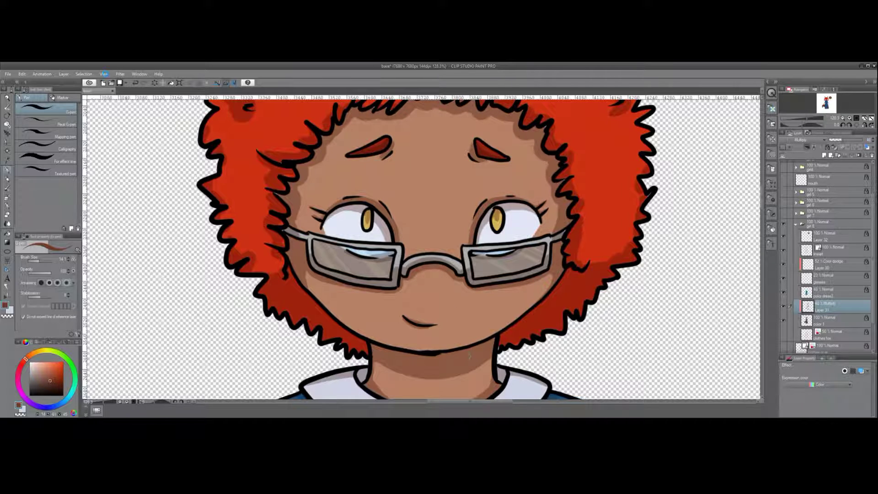
pyautogui.click(7, 124)
pyautogui.hotkey('ctrl', '0')
pyautogui.hotkey('ctrl', '+')
pyautogui.press('b')
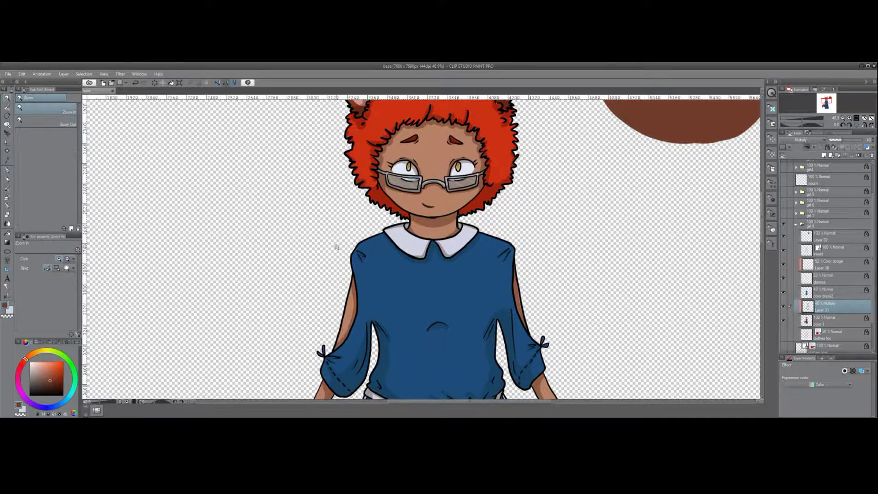
# Add a clipped Multiply layer above color dress2, shade the overdress at the waist and its folds, and save the file
pyautogui.hotkey('ctrl', '-')
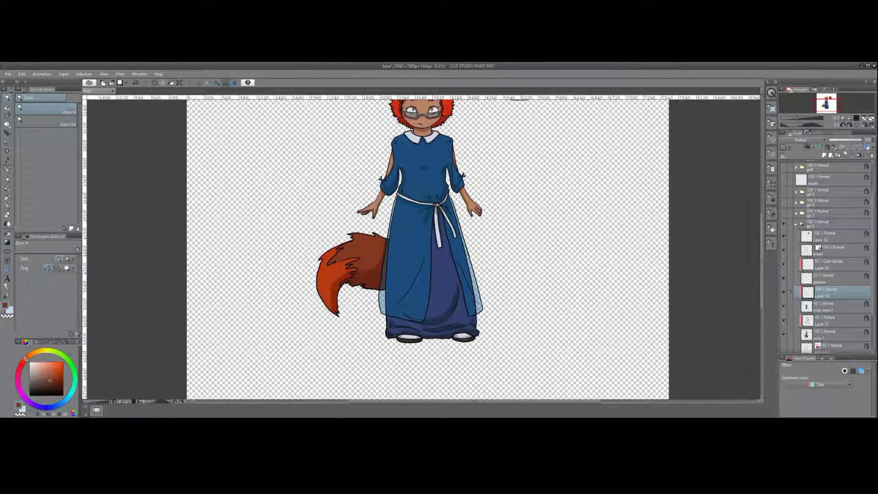
pyautogui.press('p')
pyautogui.hotkey('ctrl', '+')
pyautogui.moveTo(427, 185); pyautogui.dragTo(420, 203)
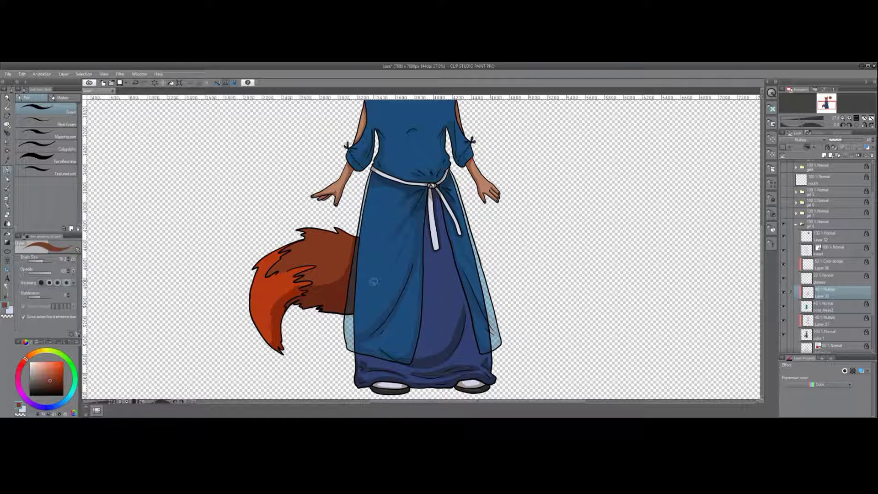
pyautogui.scroll(-5, 359, 355)
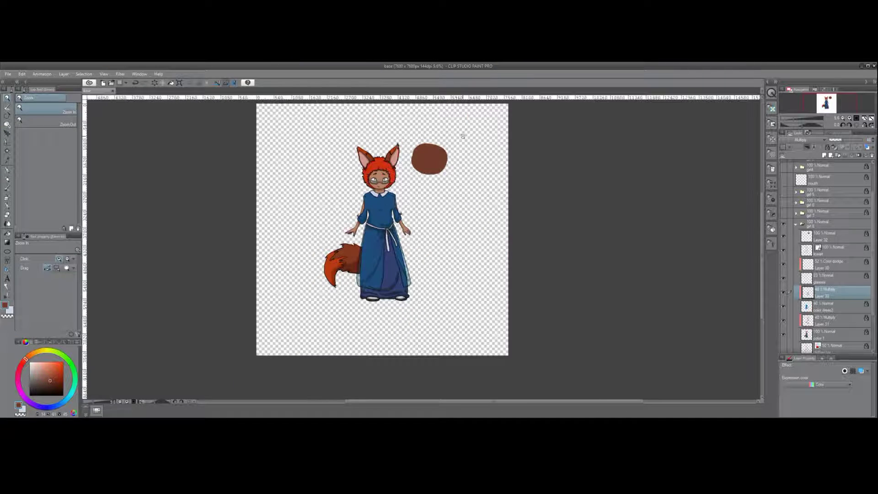
# Add a clipped Color dodge layer above the color 1 shading and paint highlights on the hair, ears and hand
pyautogui.click(824, 156)
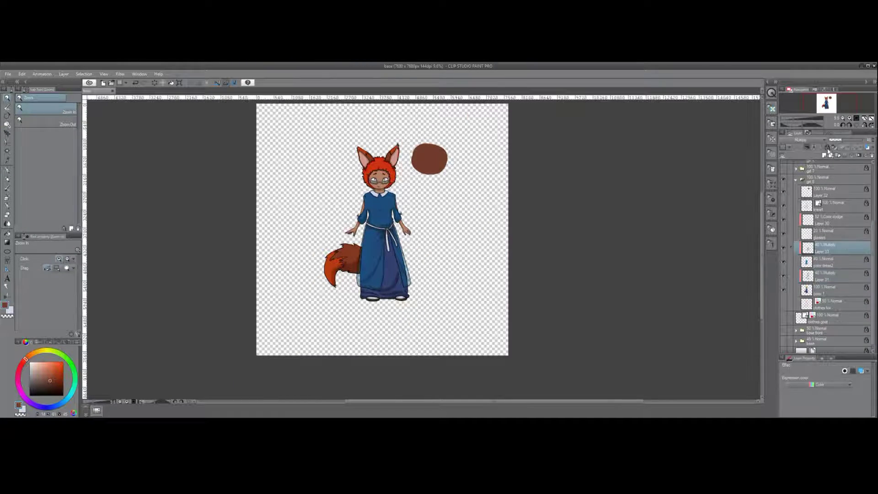
pyautogui.scroll(5, 377, 161)
pyautogui.press('p')
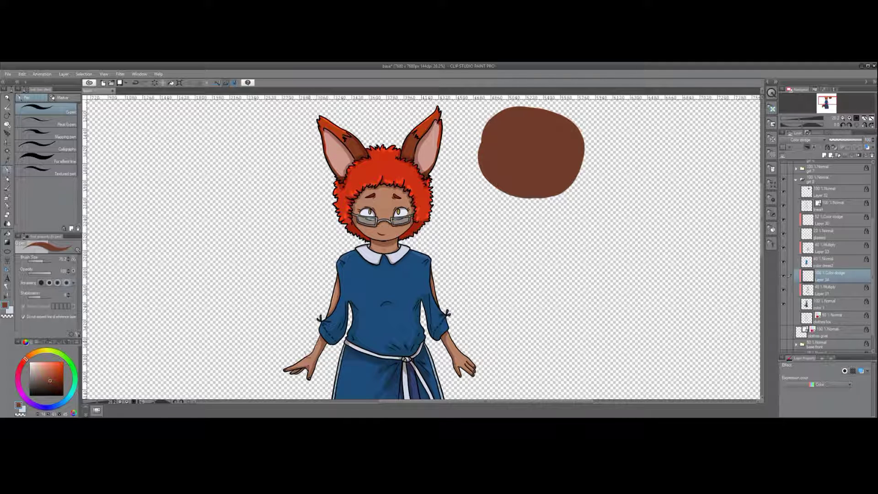
pyautogui.press('/')
pyautogui.moveTo(310, 384); pyautogui.dragTo(338, 382)
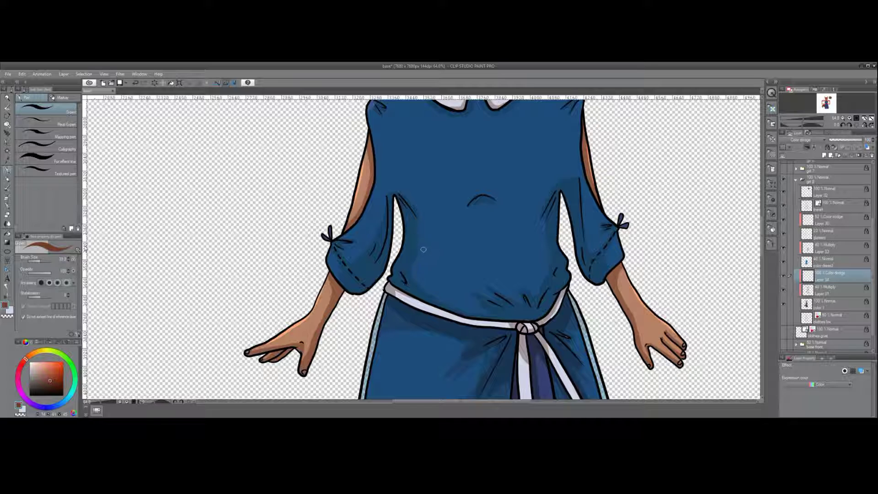
# Add Color dodge highlights to the arms, tail and the gathered hem of the underskirt
pyautogui.moveTo(332, 251); pyautogui.dragTo(333, 270)
pyautogui.scroll(3, 475, 192)
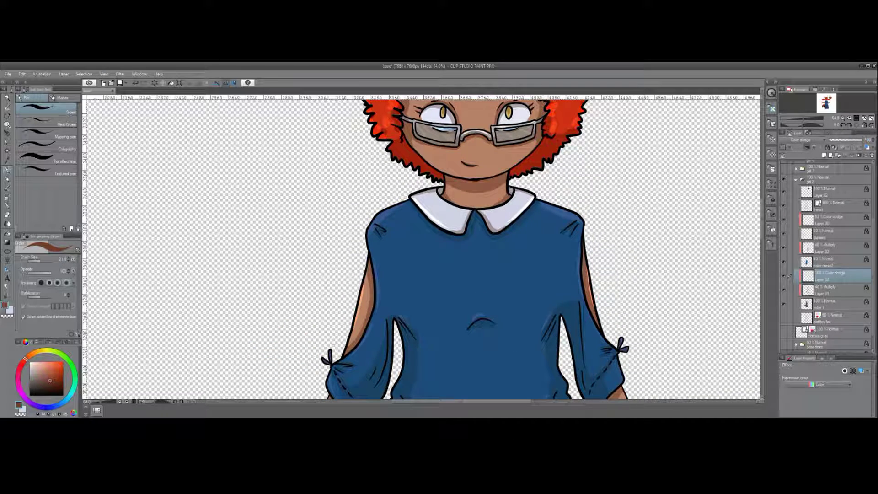
pyautogui.scroll(-6, 475, 247)
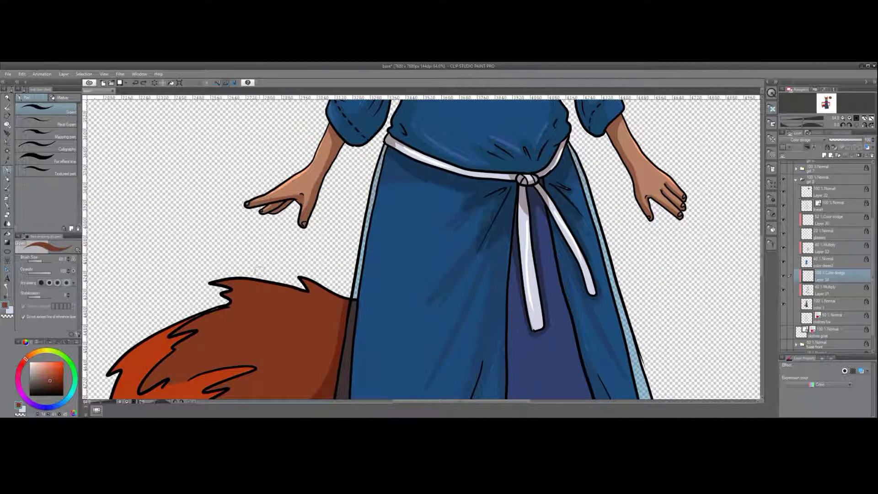
pyautogui.scroll(-2, 357, 379)
pyautogui.moveTo(289, 290); pyautogui.dragTo(310, 285)
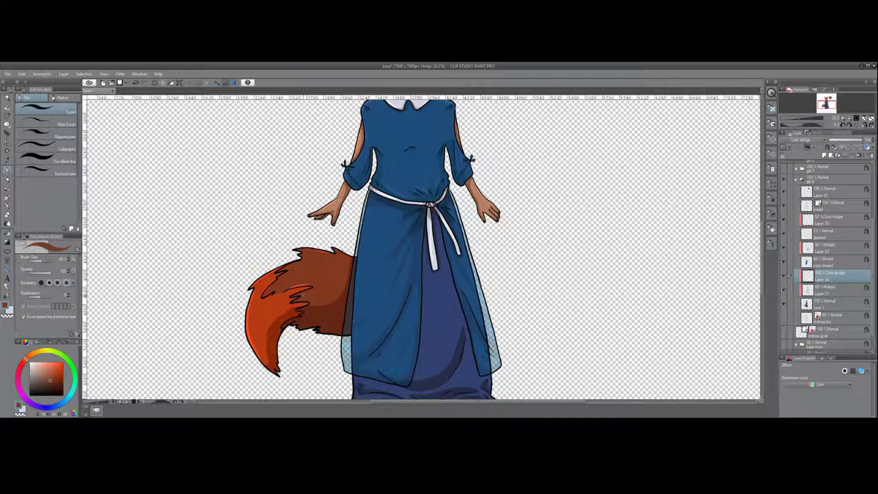
pyautogui.scroll(-3, 399, 162)
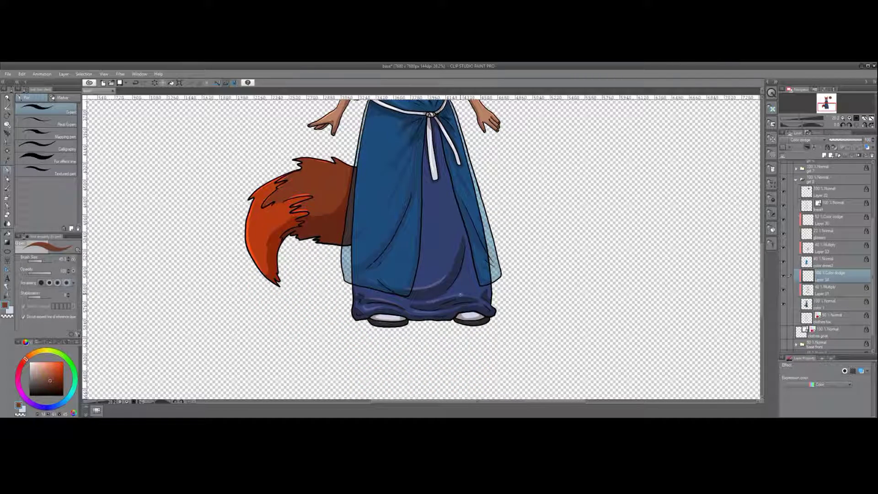
# Add a clipped Color dodge layer above the dress shading and paint highlights on the blue overdress
pyautogui.moveTo(830, 272); pyautogui.dragTo(830, 246)
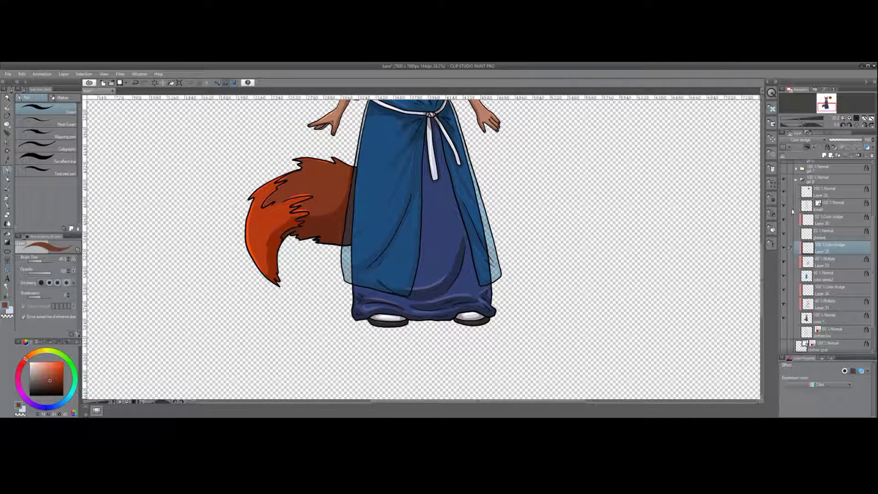
pyautogui.scroll(2, 421, 247)
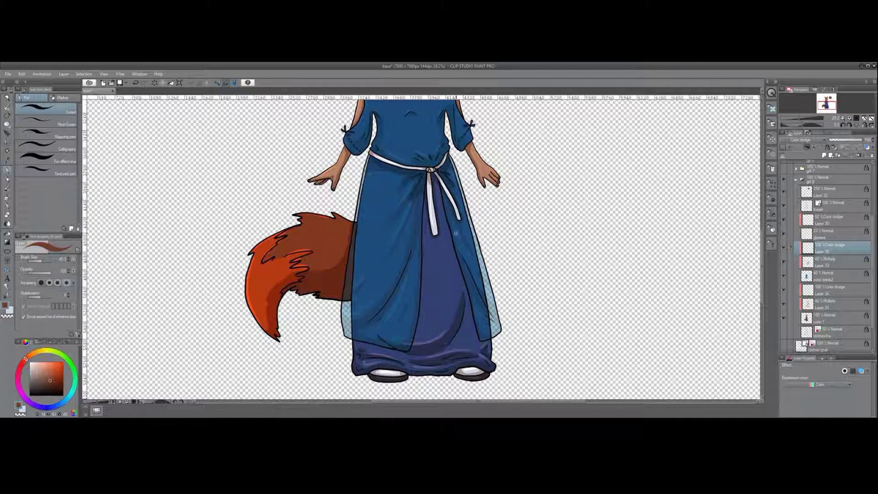
pyautogui.scroll(3, 391, 316)
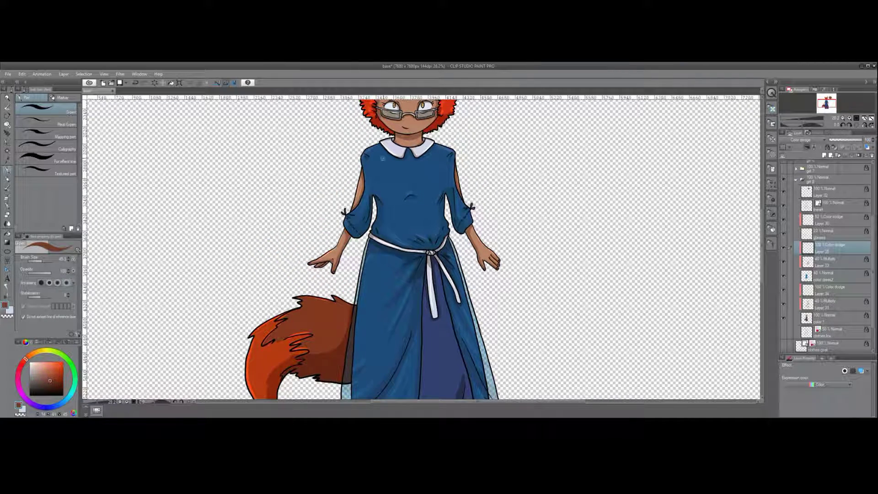
pyautogui.press('/')
pyautogui.scroll(-3, 410, 227)
pyautogui.scroll(2, 451, 304)
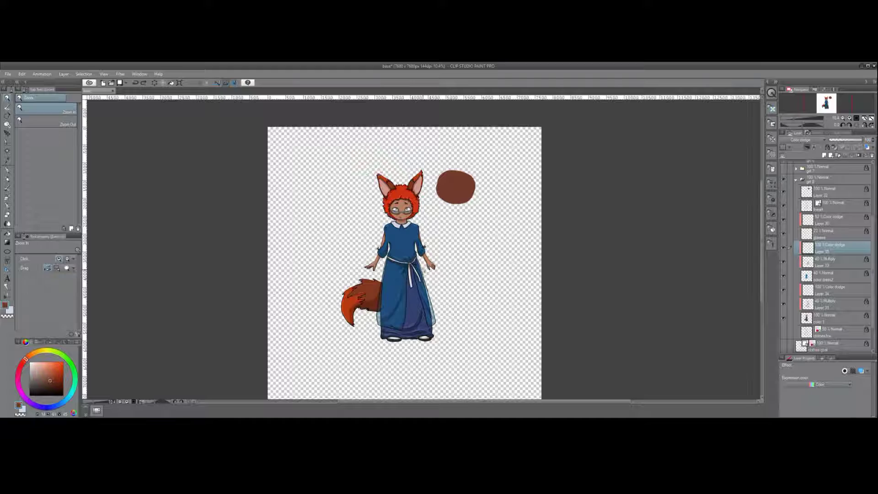
# On the lower Color dodge layer, touch up the highlights around the head and undo the last stroke
pyautogui.scroll(2, 418, 317)
pyautogui.scroll(4, 398, 139)
pyautogui.click(832, 289)
pyautogui.press('p')
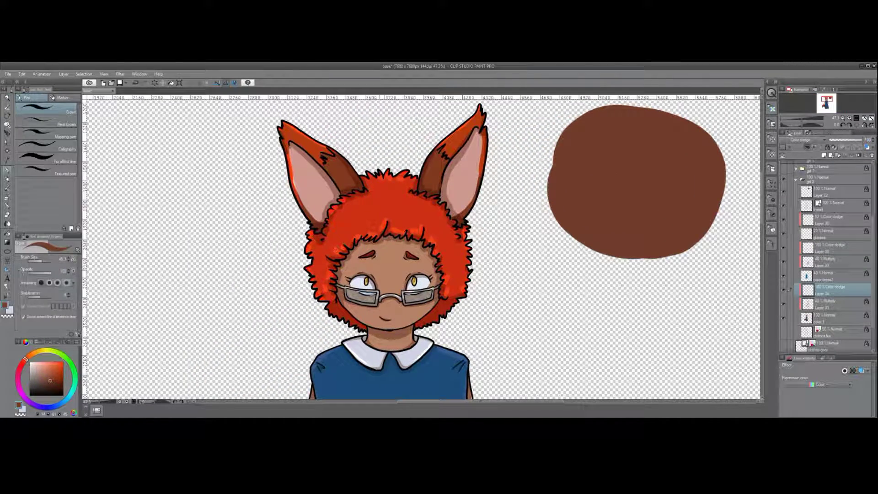
pyautogui.hotkey('ctrl', 'z')
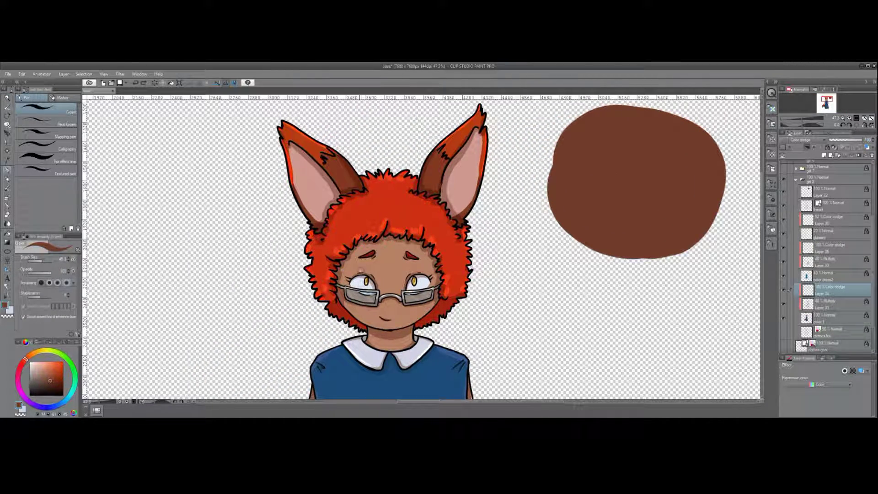
# Save the file and hide the layer holding the brown colour swatch beside the girl
pyautogui.press('/')
pyautogui.scroll(-4, 335, 327)
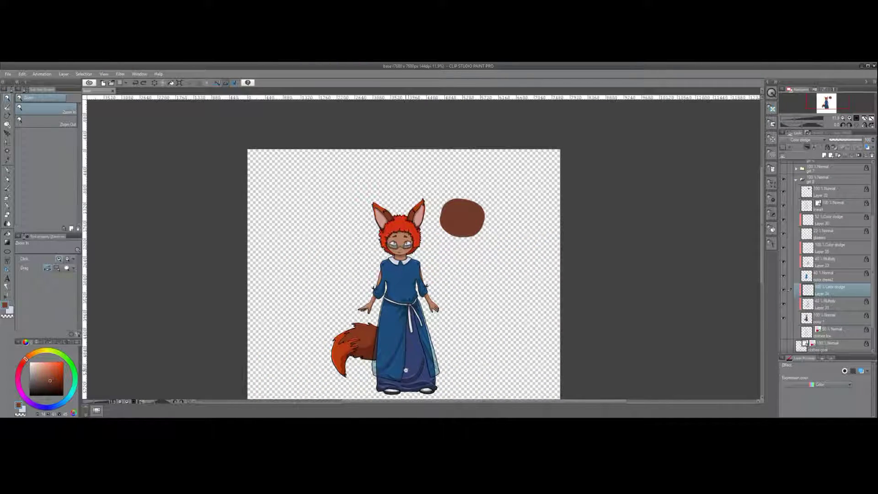
pyautogui.scroll(2, 823, 256)
pyautogui.click(783, 227)
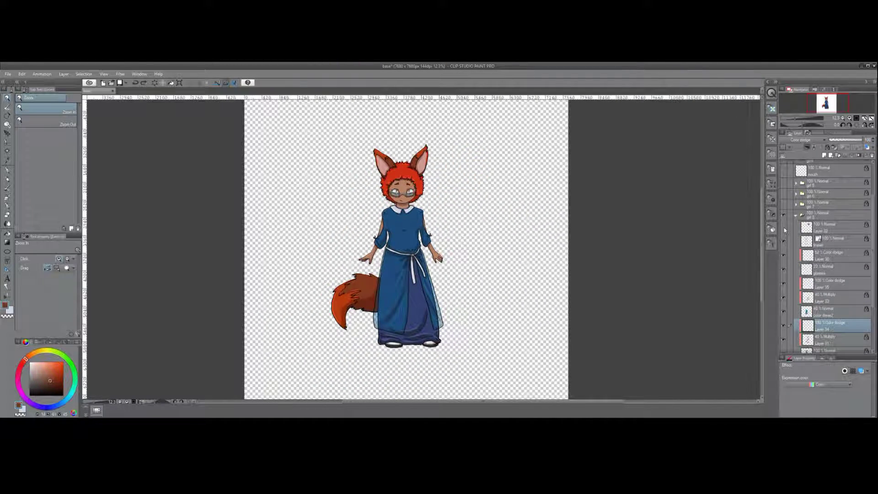